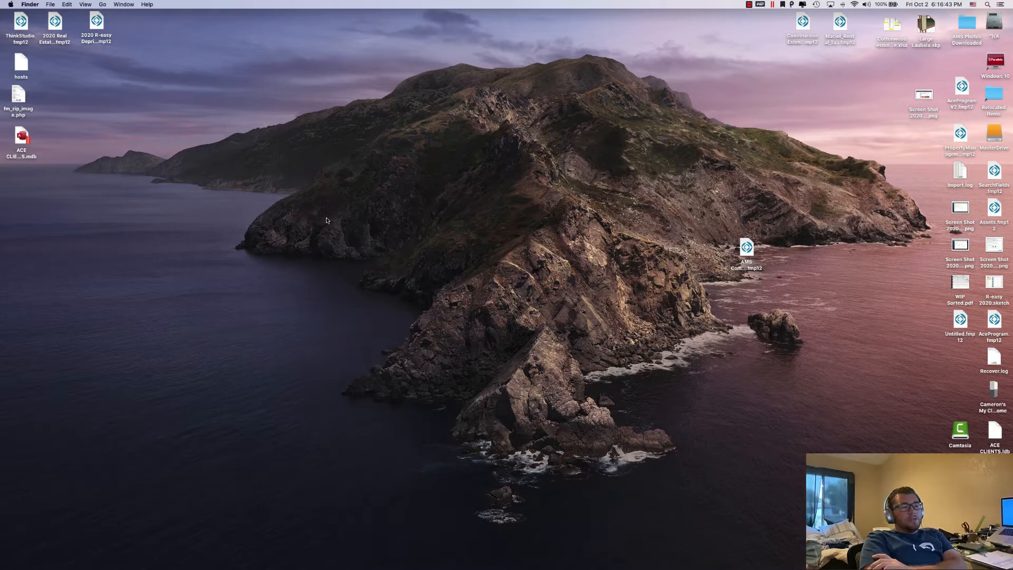
Open FileMaker Pro and check whether a software update is available, then close the update notice
mouse_move(644, 562)
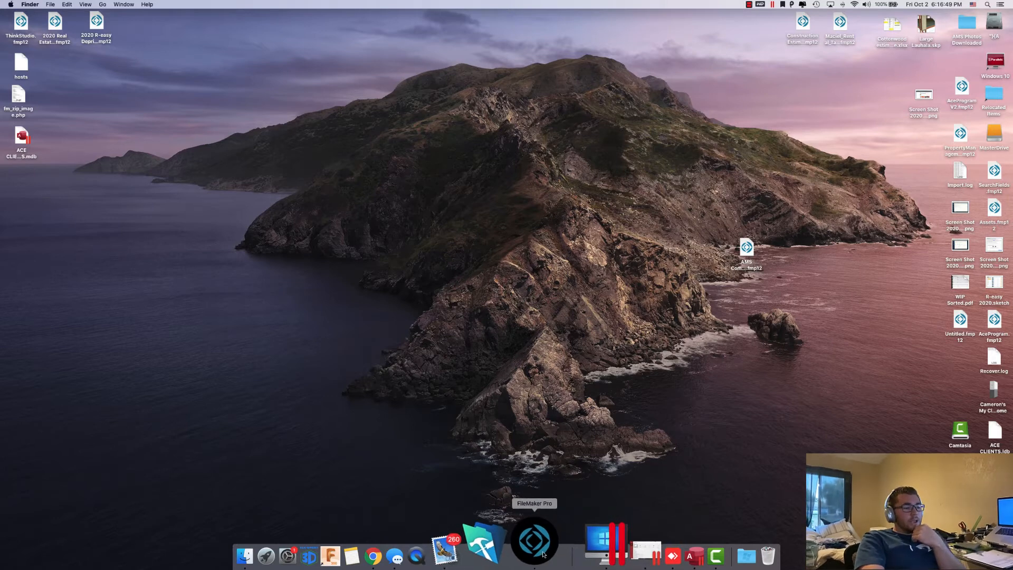
click(544, 554)
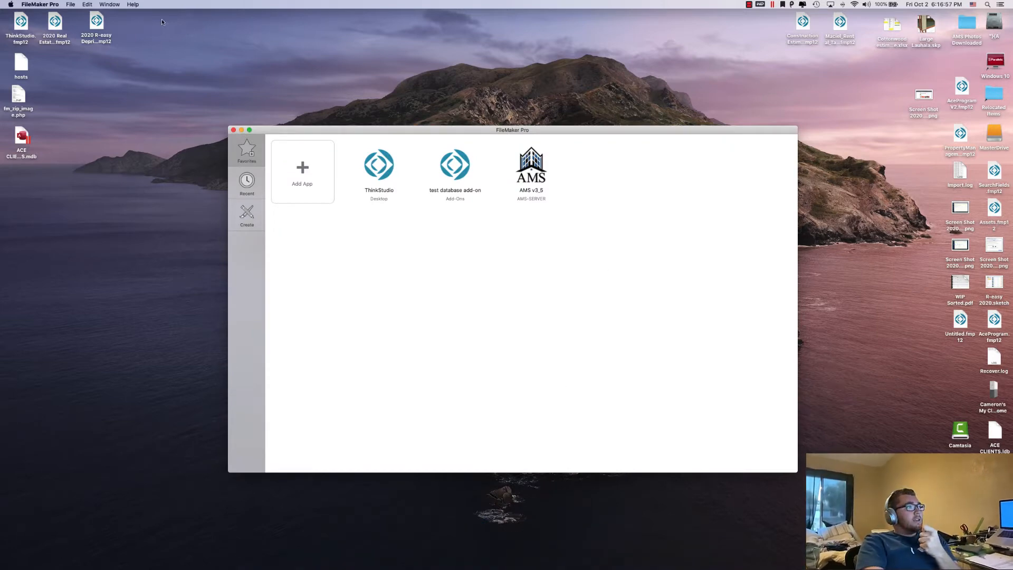
click(135, 5)
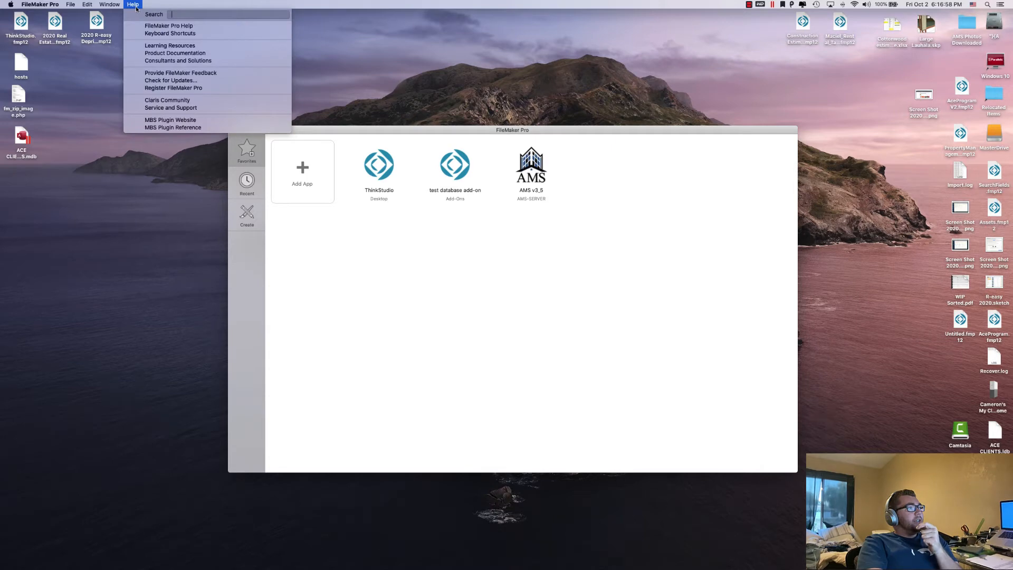
click(188, 83)
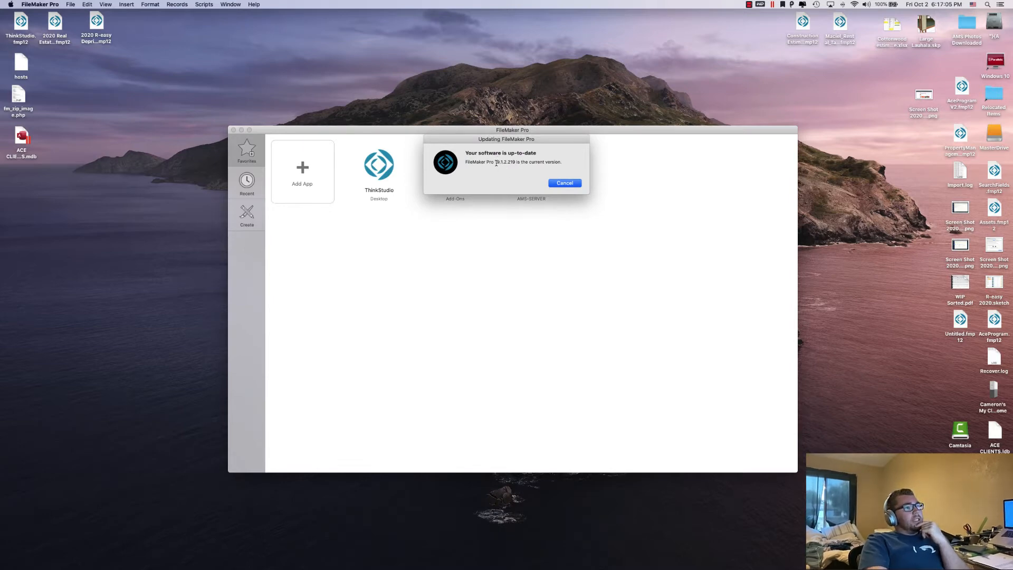
drag(496, 163, 526, 175)
click(573, 162)
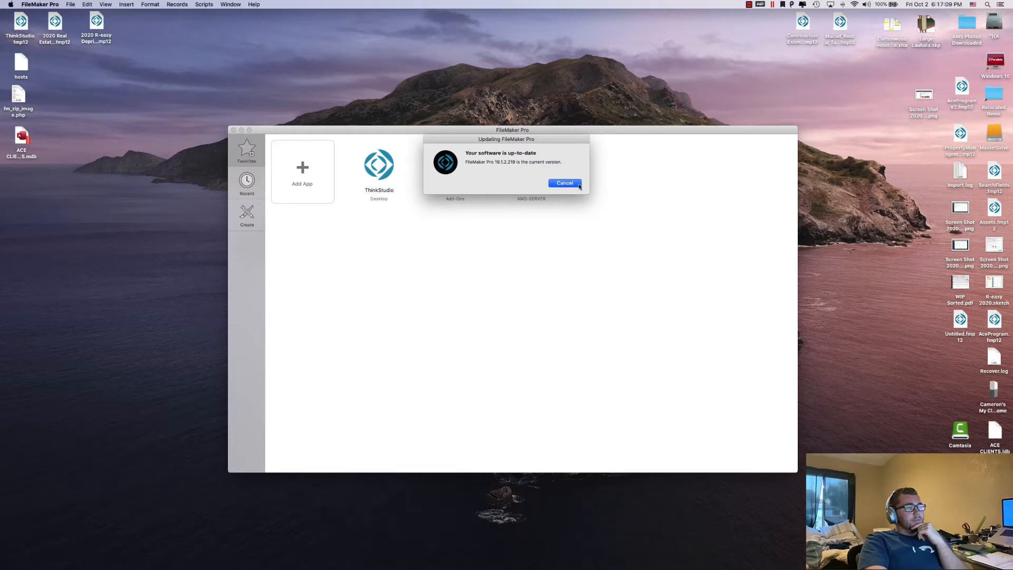
click(564, 183)
drag(542, 131, 587, 127)
drag(541, 153, 545, 150)
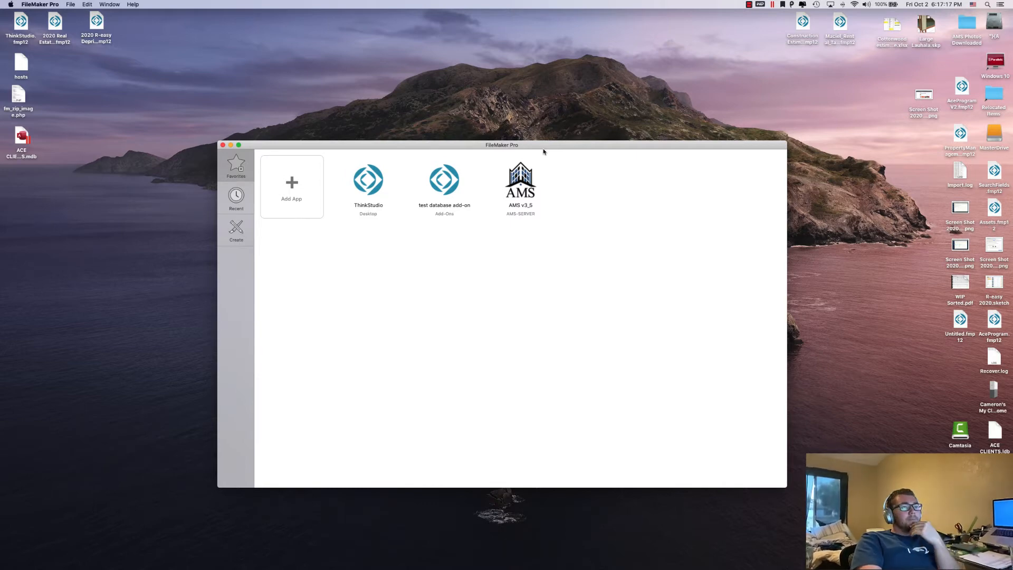
drag(491, 147, 490, 142)
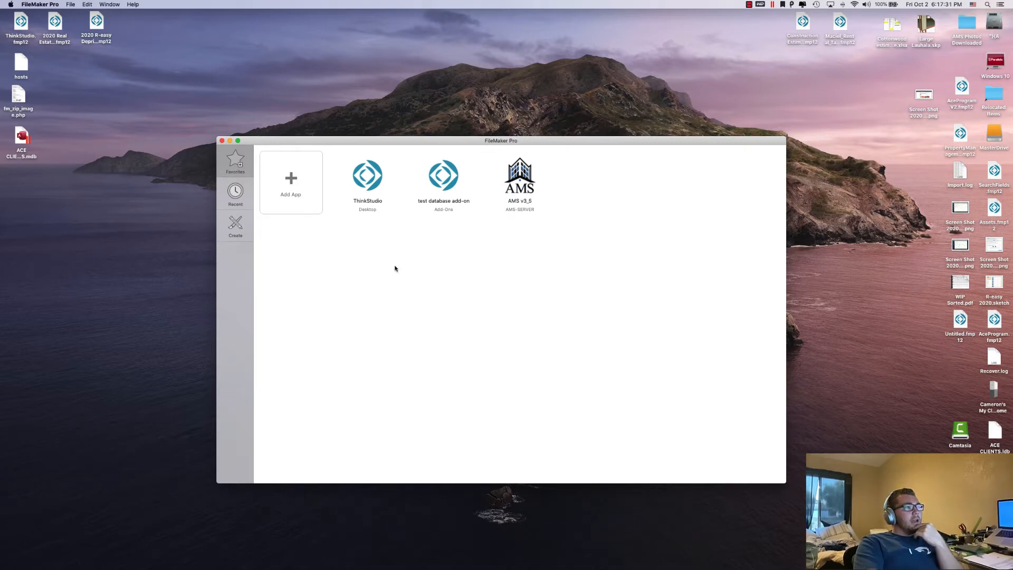
drag(501, 144, 498, 126)
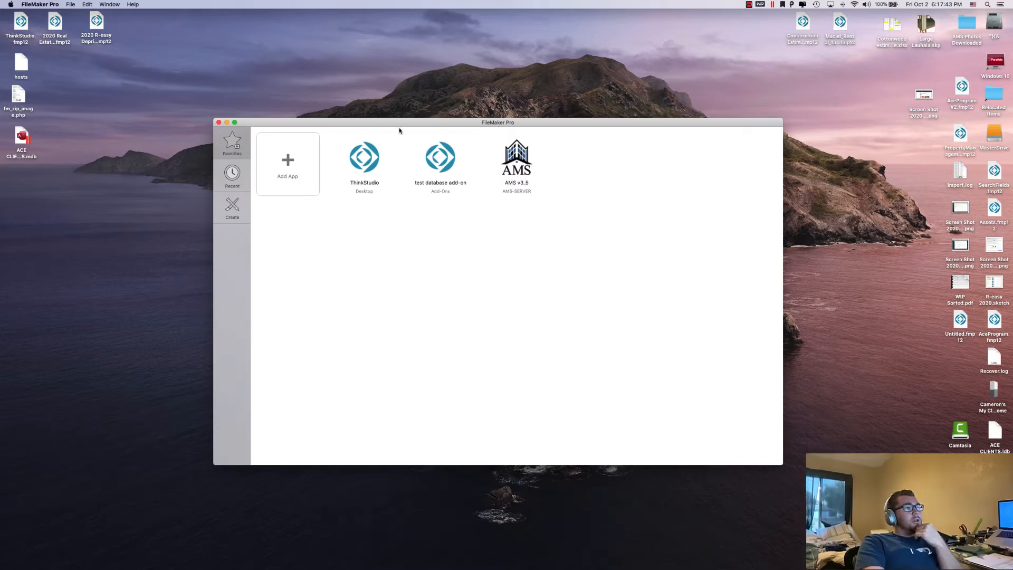
drag(400, 128, 394, 126)
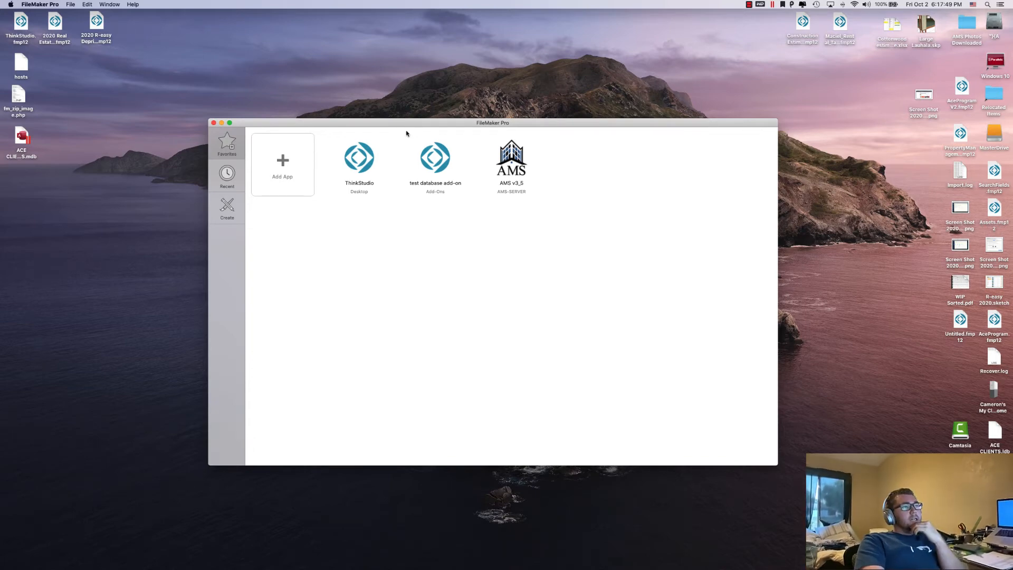
Review the general application preferences, including the advanced tools option, and close them
click(40, 5)
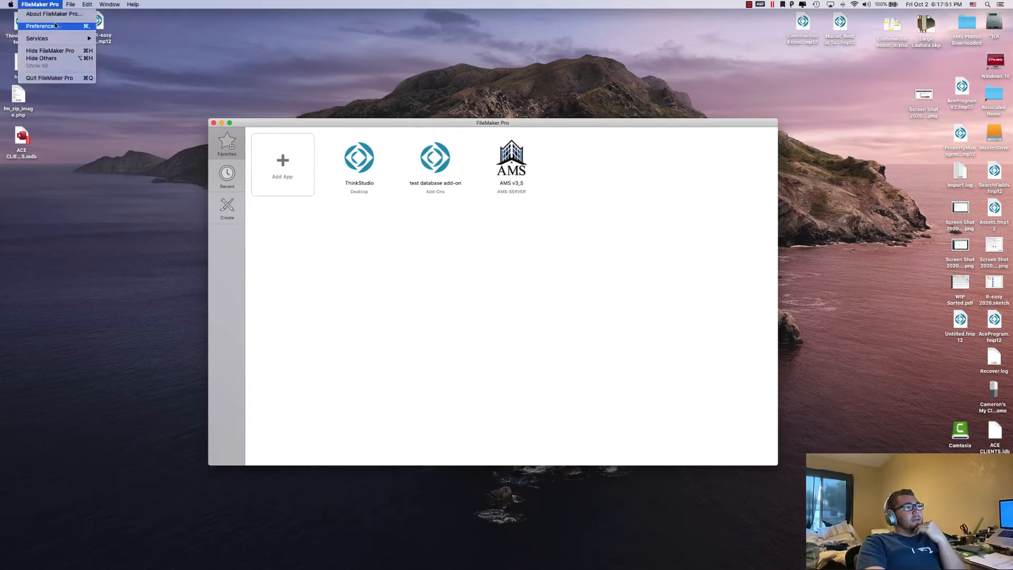
click(47, 26)
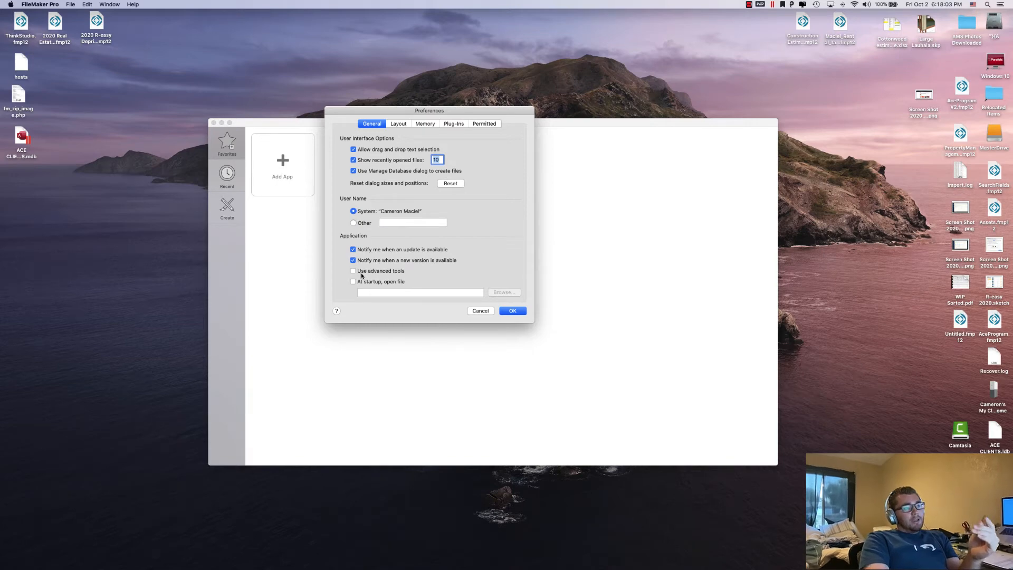
click(510, 312)
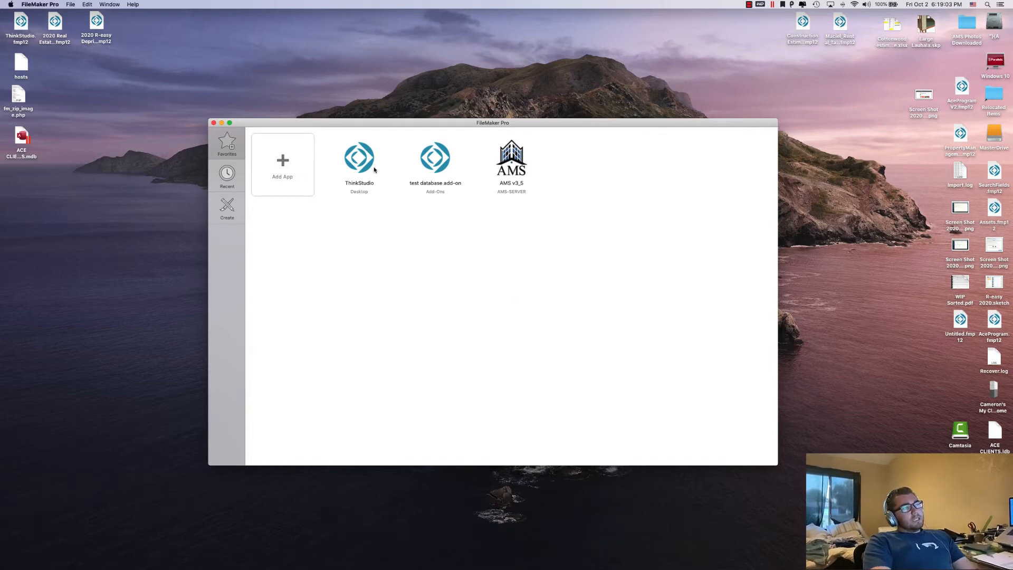
Create a blank app saved as Contacts.fmp12 on the Desktop and dismiss its welcome message
mouse_move(418, 119)
mouse_down()
mouse_move(441, 118)
mouse_move(409, 119)
mouse_up()
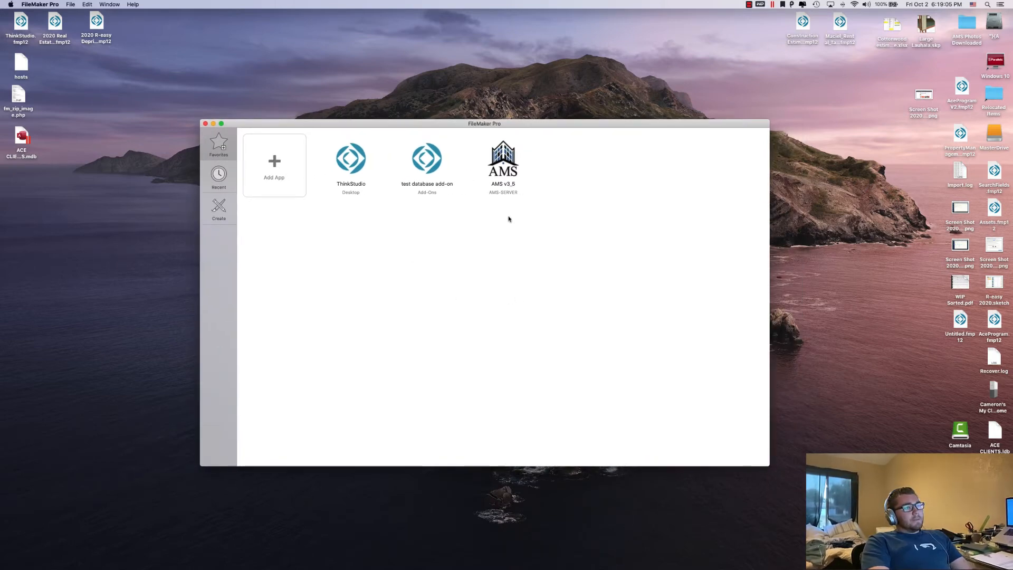
click(219, 219)
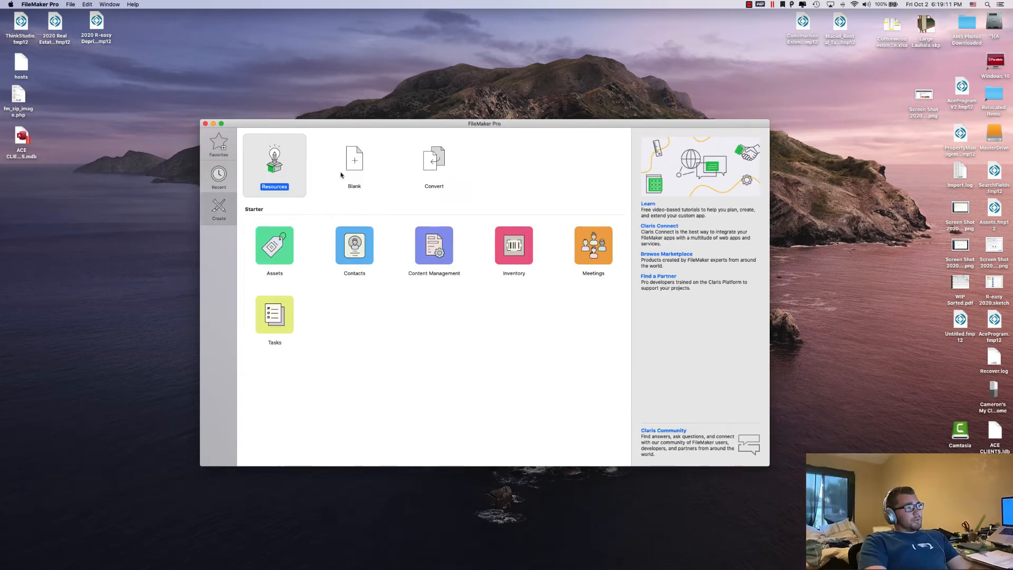
click(355, 165)
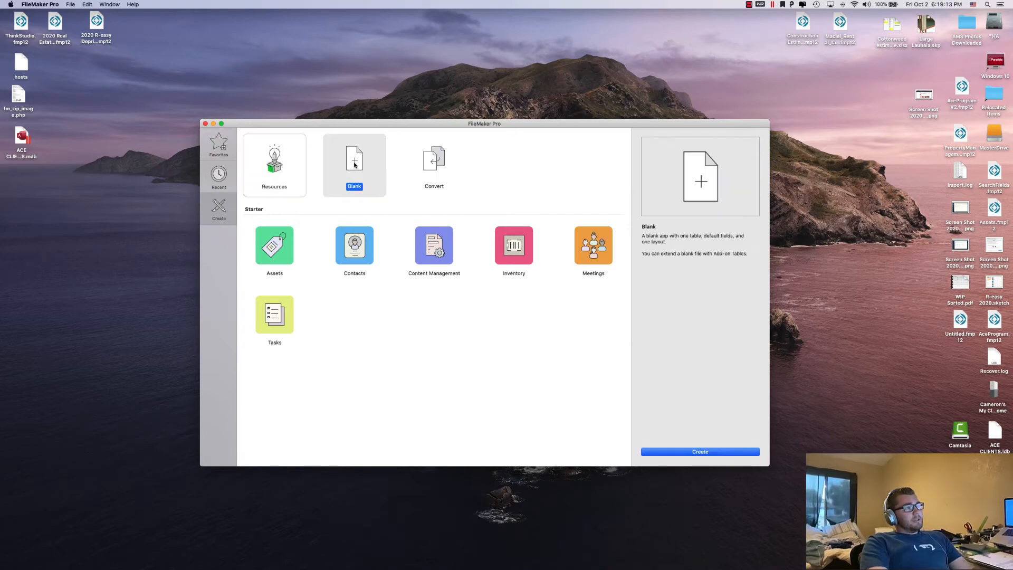
click(701, 453)
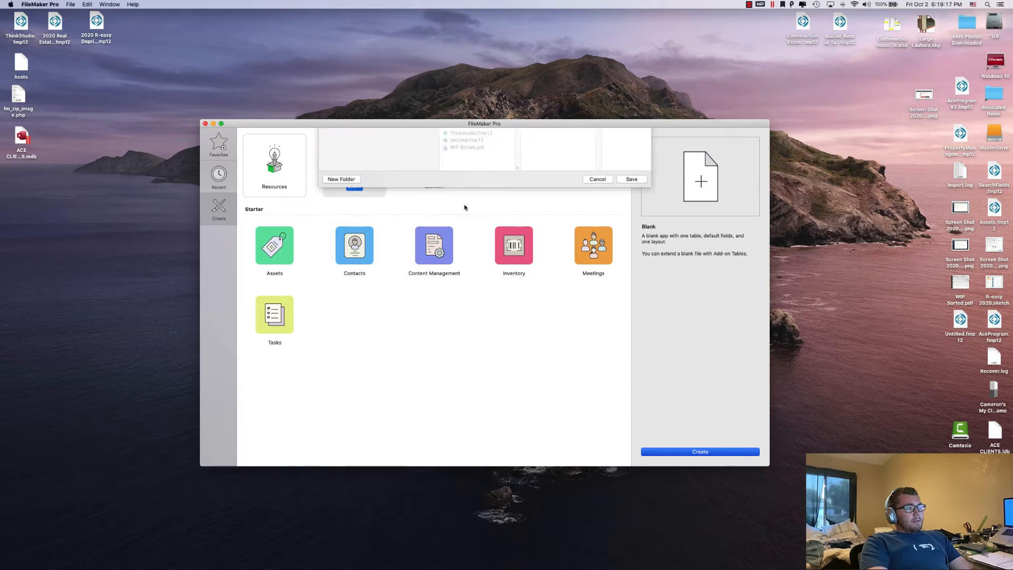
text(Co)
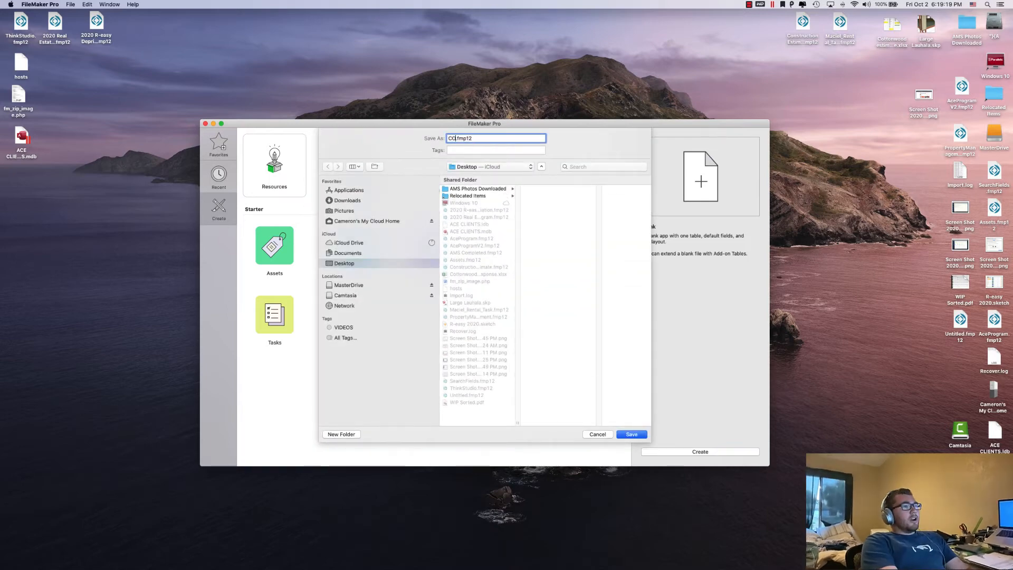
text(ntacts)
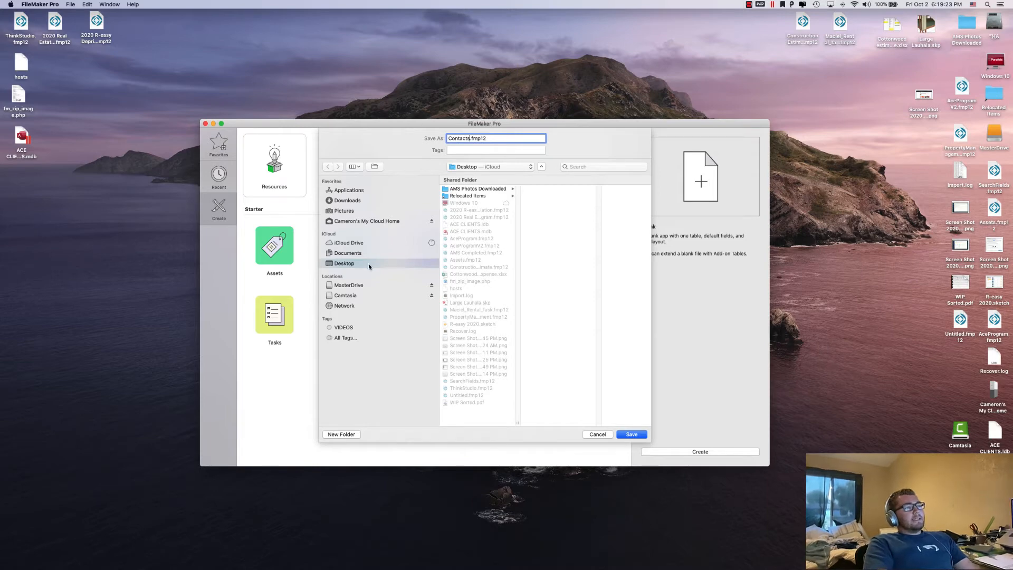
click(633, 434)
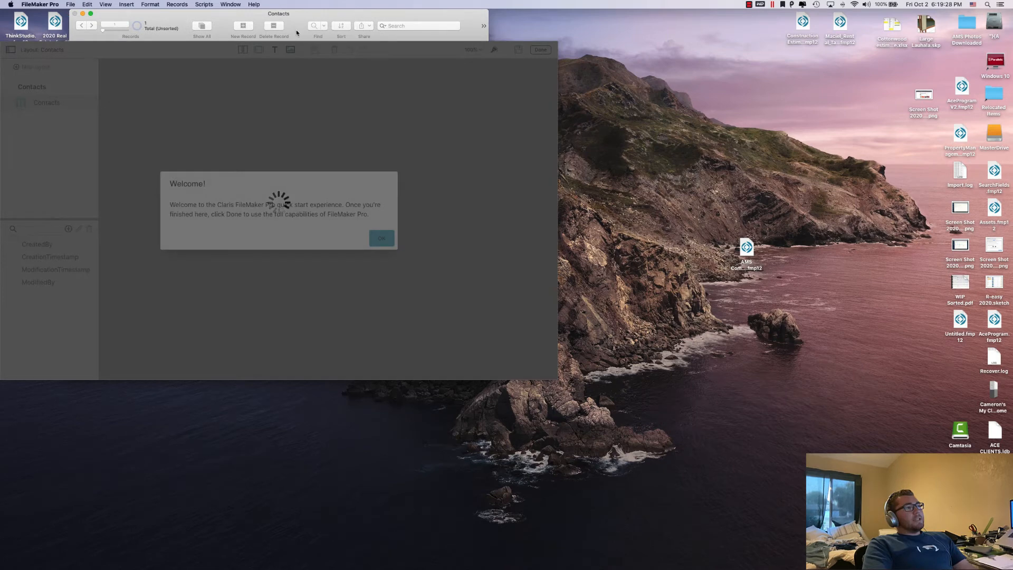
drag(296, 30, 486, 74)
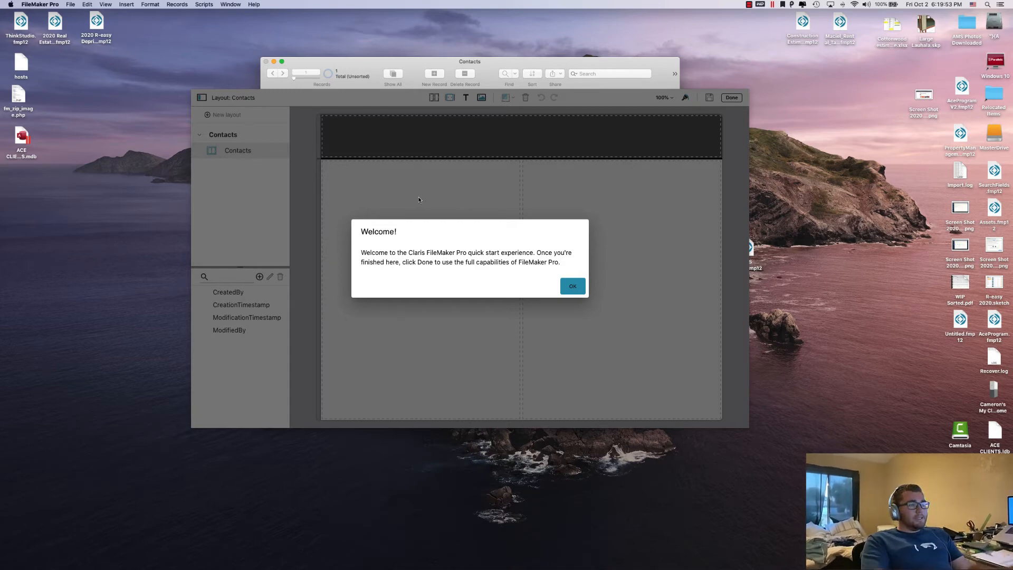
key(Return)
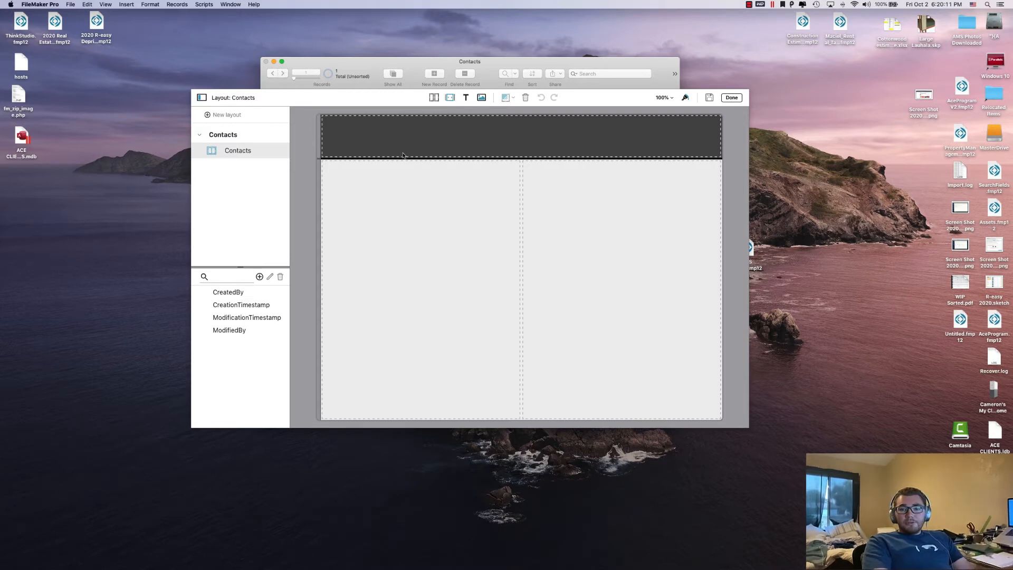
Create a text field named FirstName in the Contacts table without adding it to the layout
click(228, 278)
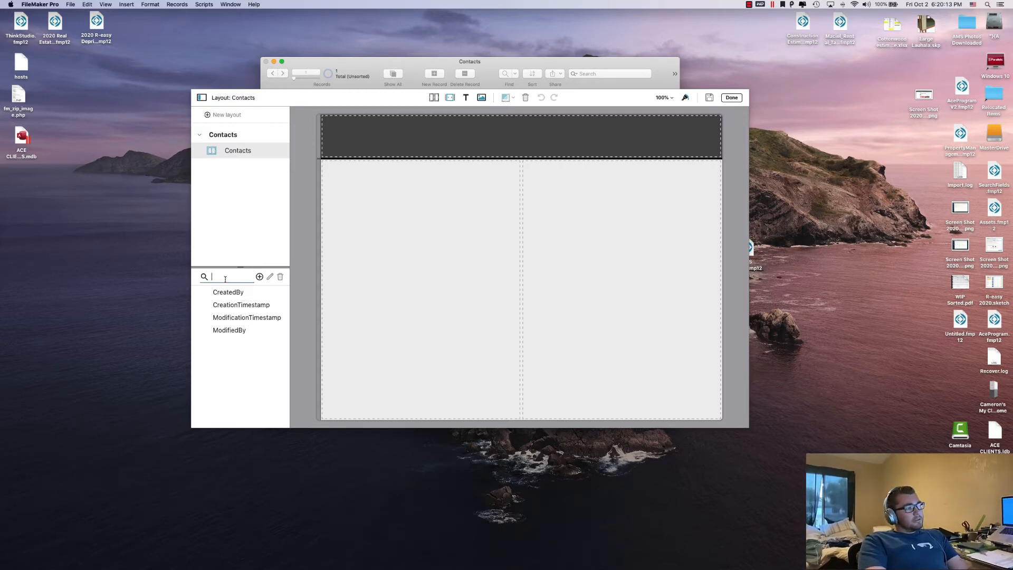
click(256, 279)
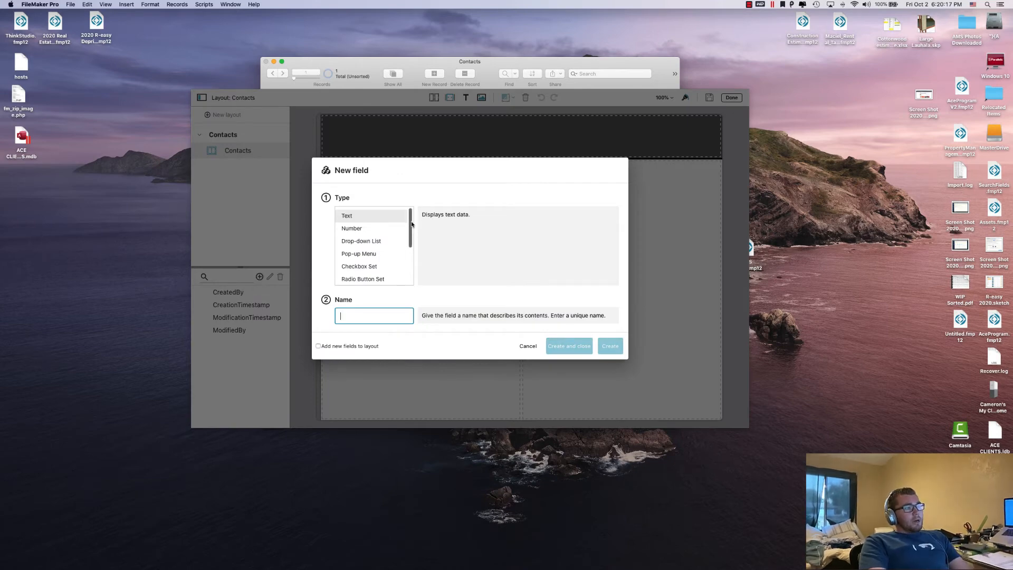
mouse_move(411, 219)
mouse_down()
mouse_move(411, 256)
mouse_move(413, 208)
mouse_up()
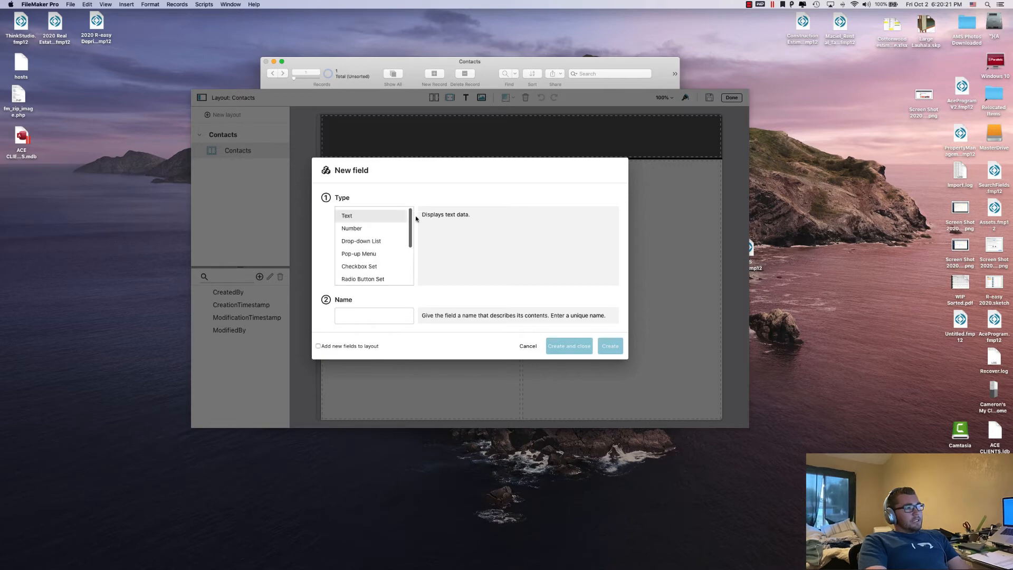
click(403, 320)
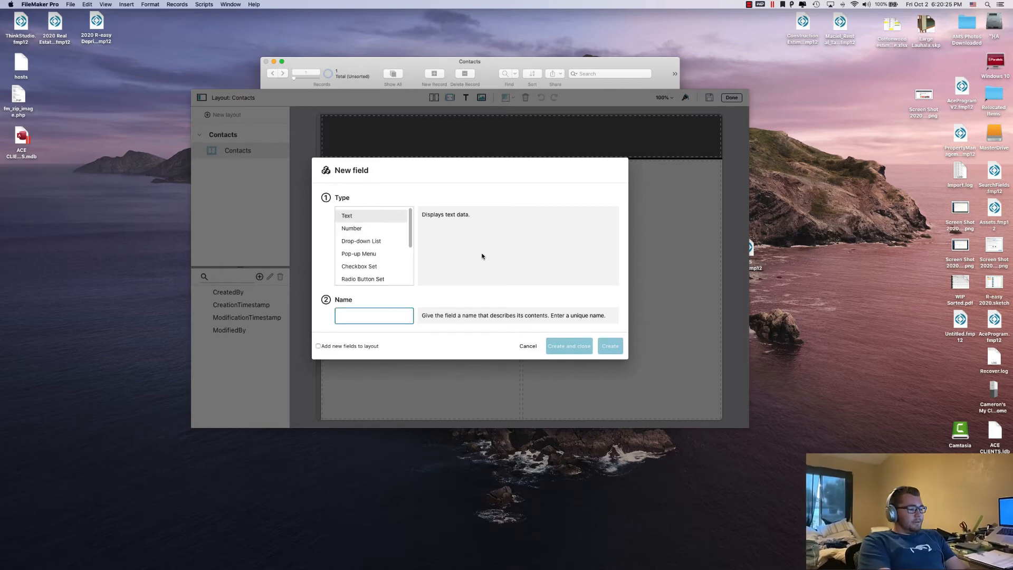
text(Fir)
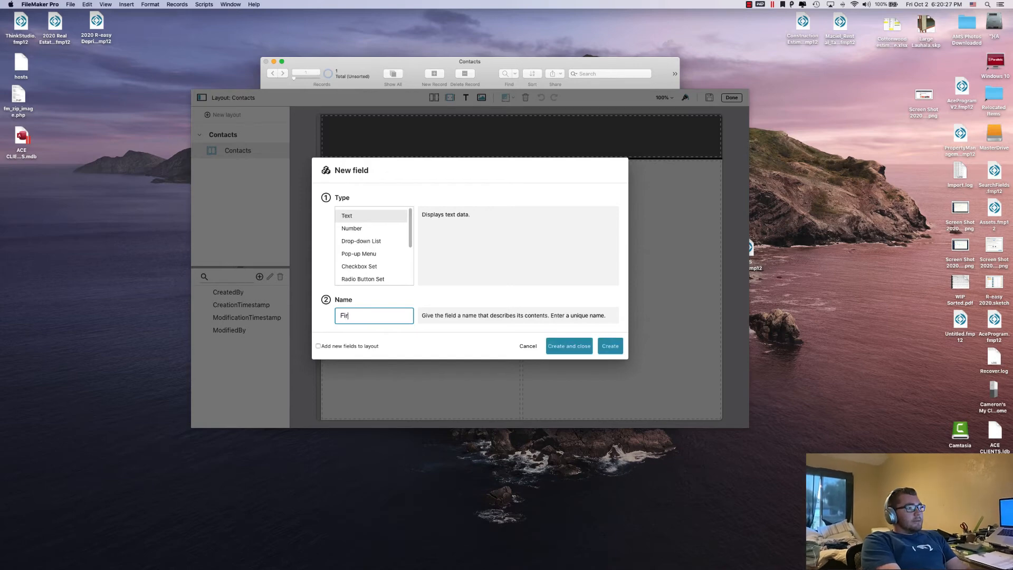
text(stName)
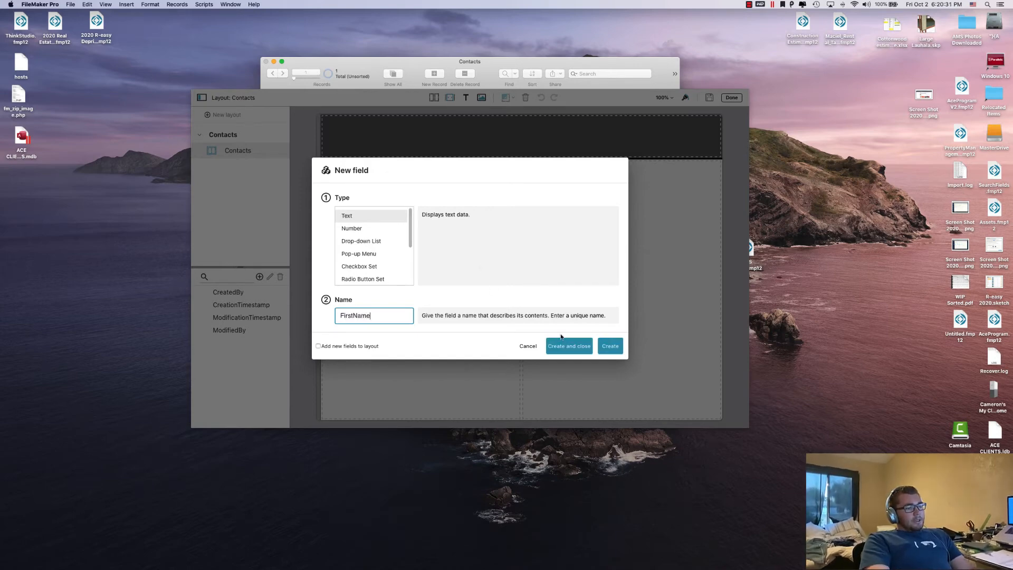
click(613, 349)
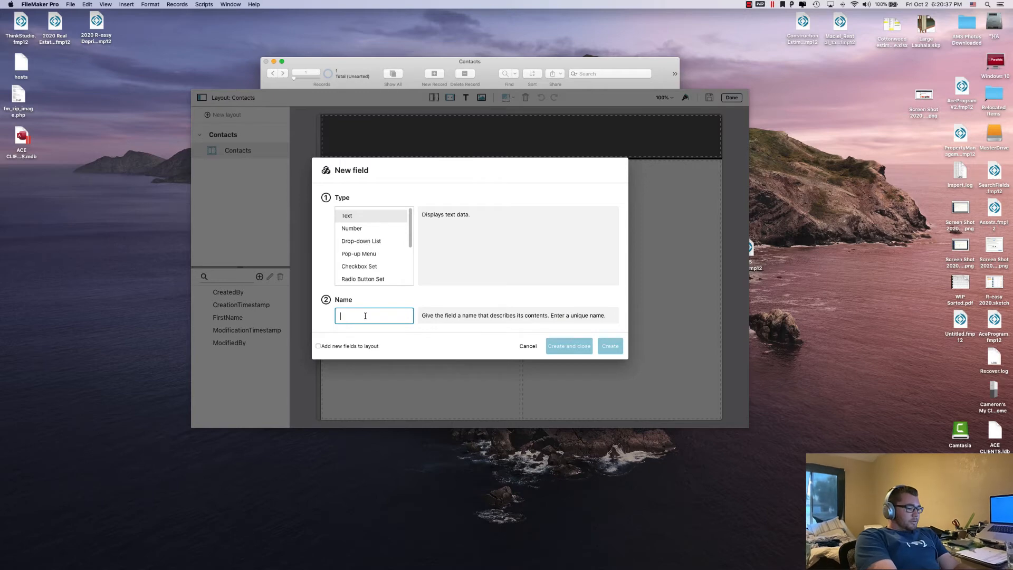
Create another text field in the Contacts table, named LastName
text(Last)
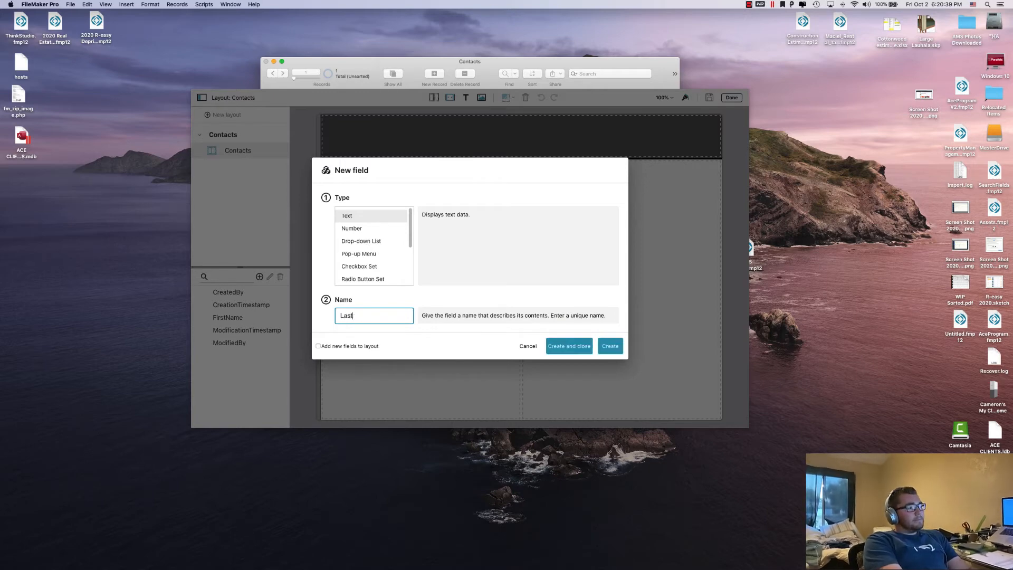
text(Name)
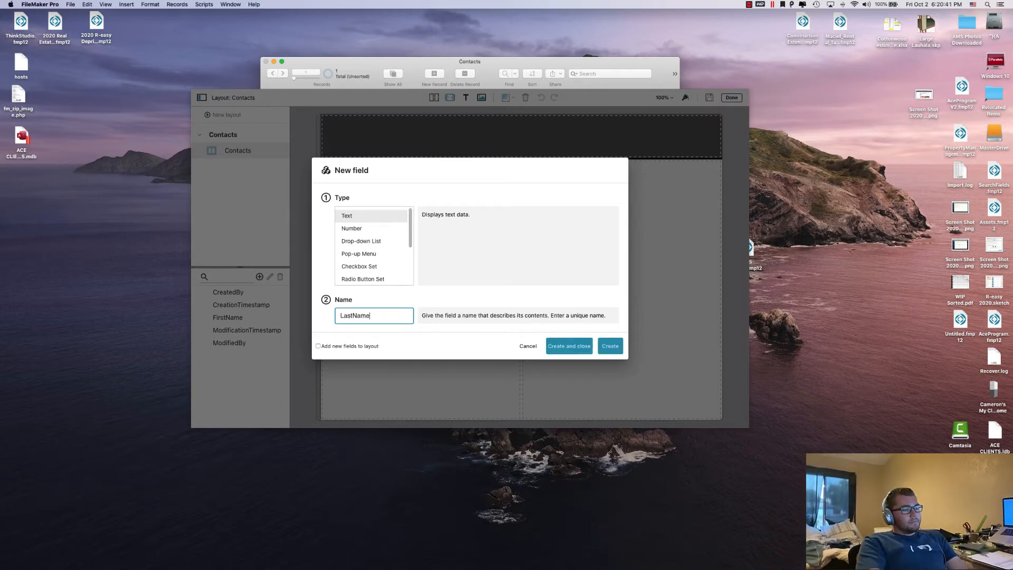
click(605, 346)
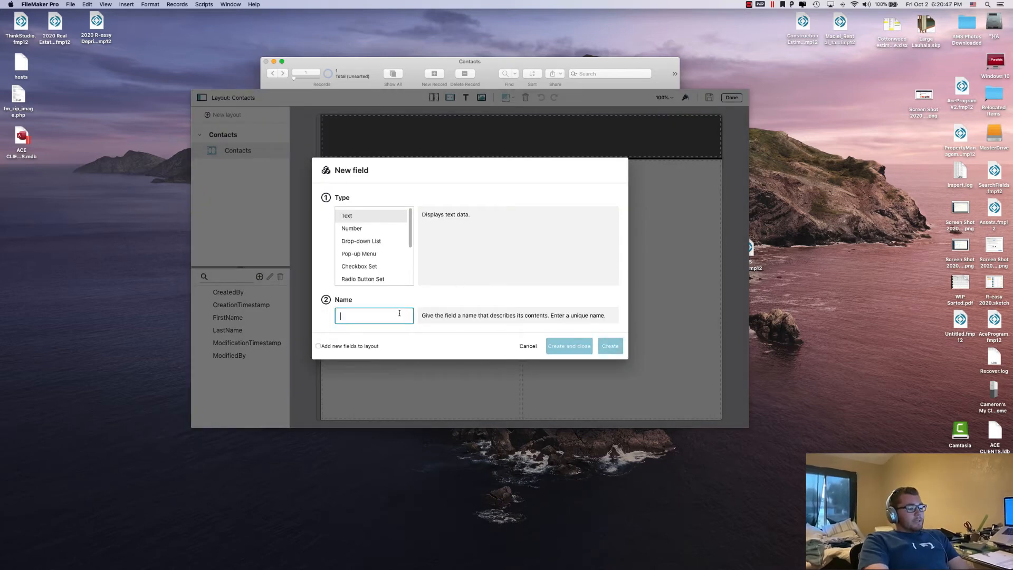
Name the new field in the Contacts table c_FirstLast and set its type to Calculation
text(c_)
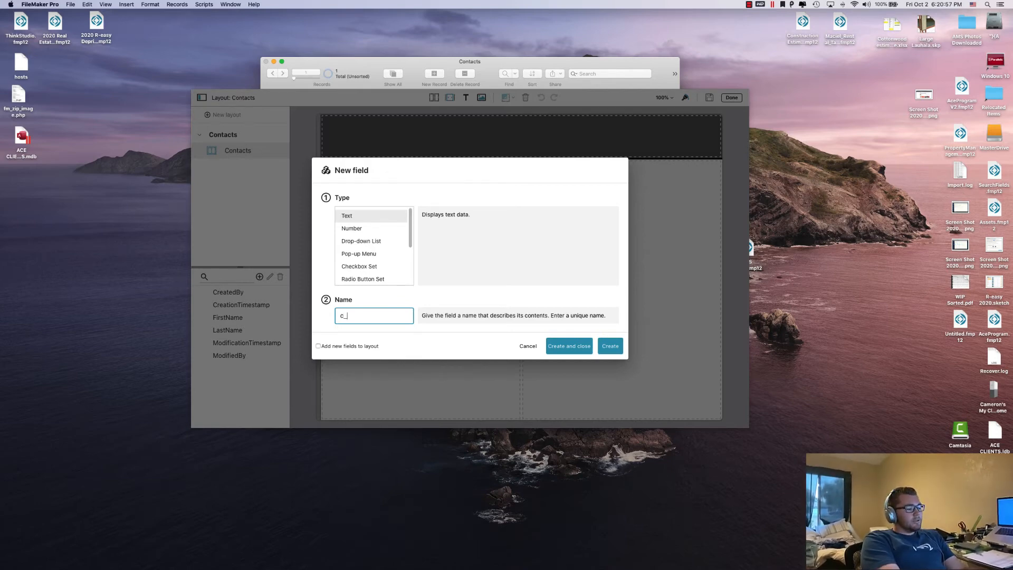
text(F)
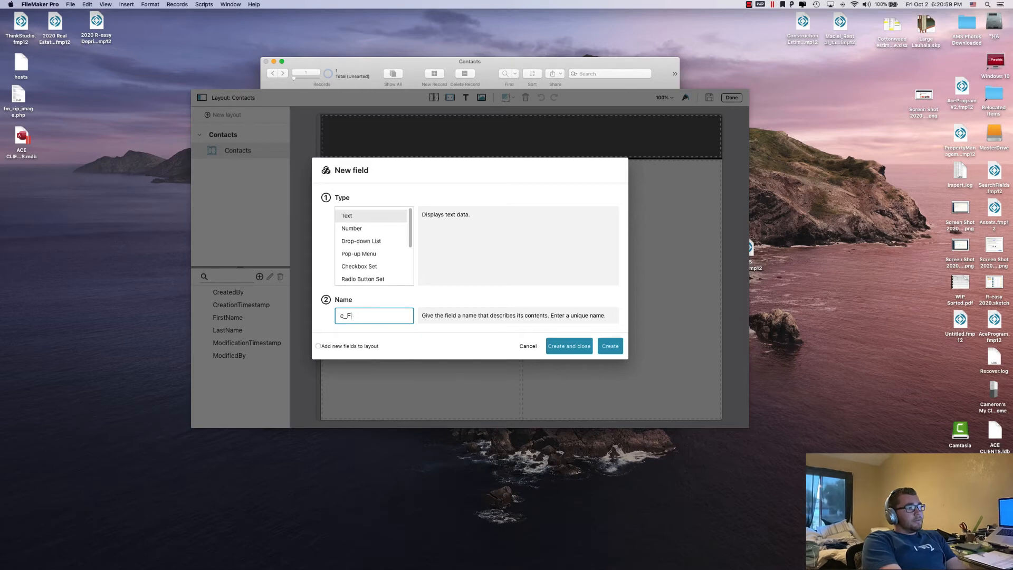
text(uirstLast)
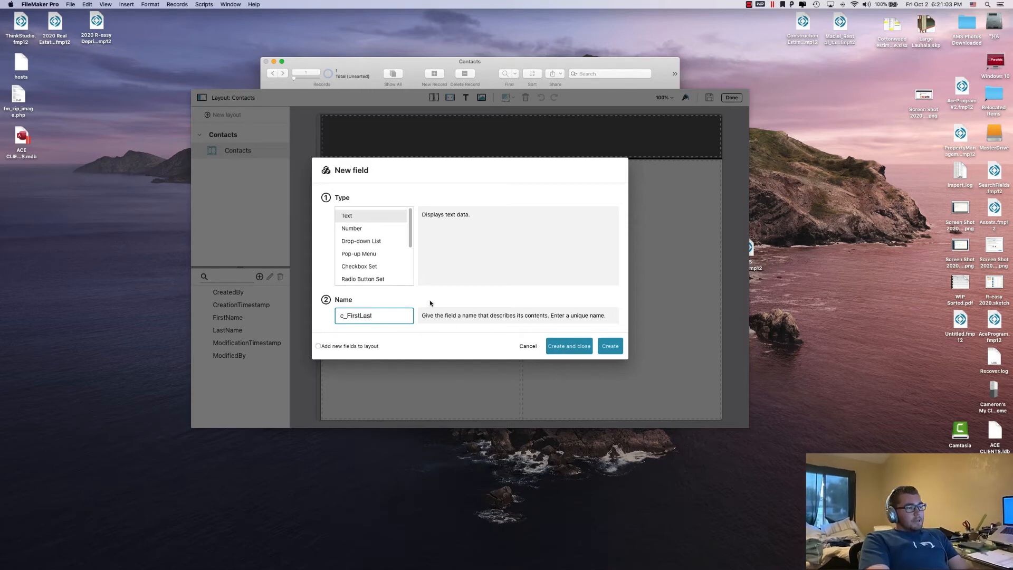
drag(410, 233, 410, 269)
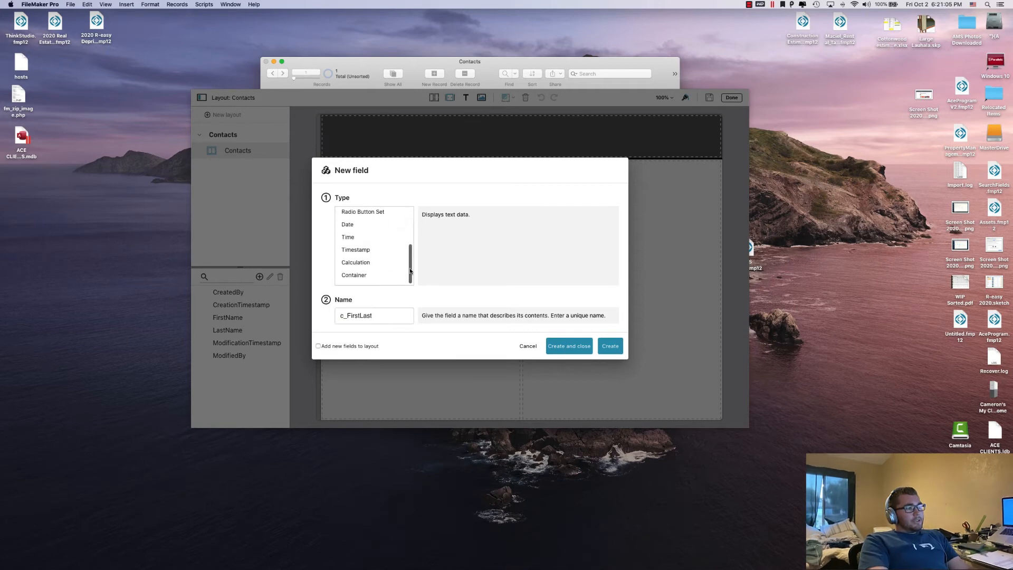
click(368, 262)
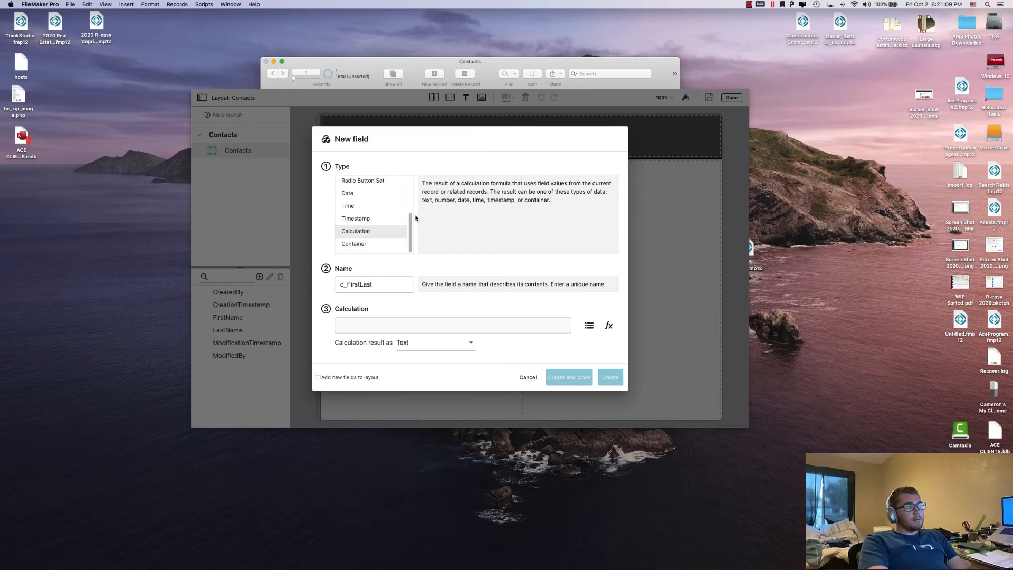
Insert Contacts::FirstName and Contacts::LastName into the calculation formula of c_FirstLast
click(407, 331)
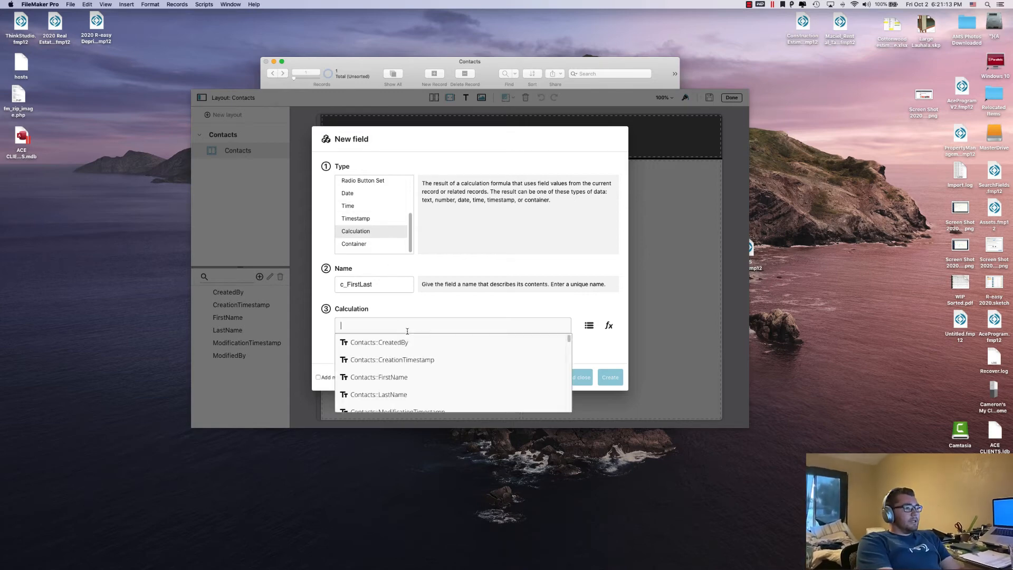
key(Down)
key(Down)
key(Down)
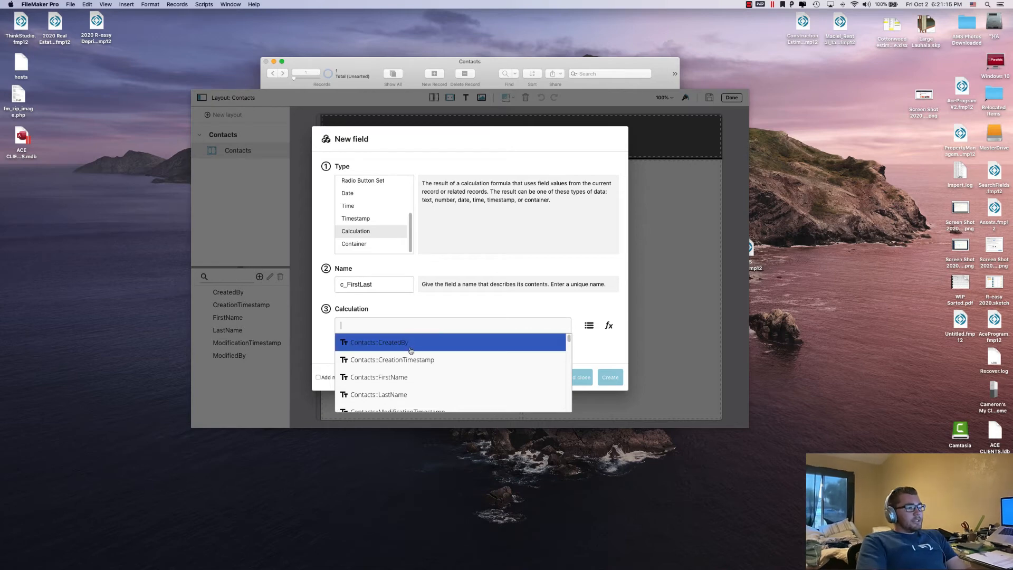
key(Return)
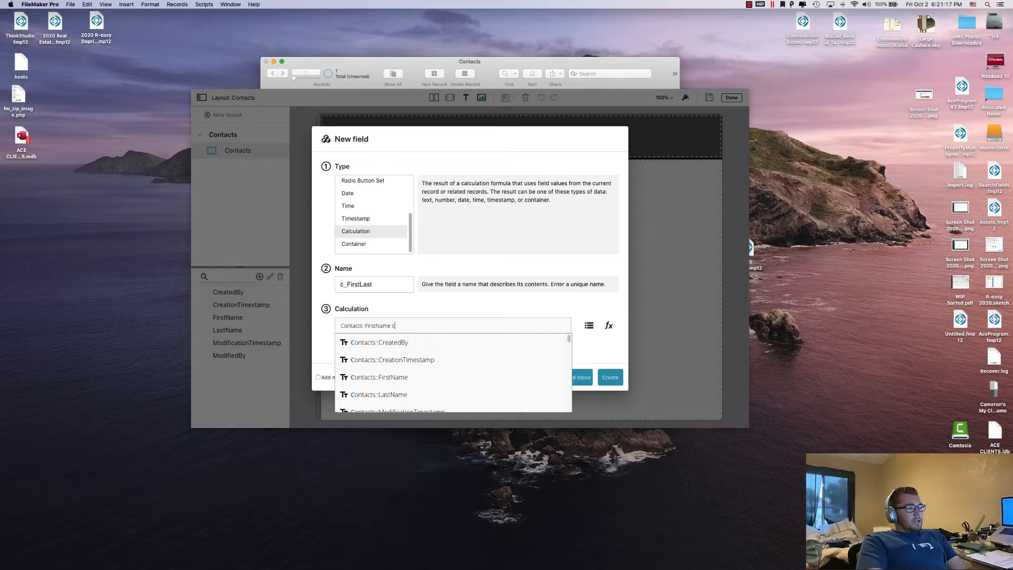
text(c)
key(Down)
key(Down)
key(Down)
key(Down)
key(Return)
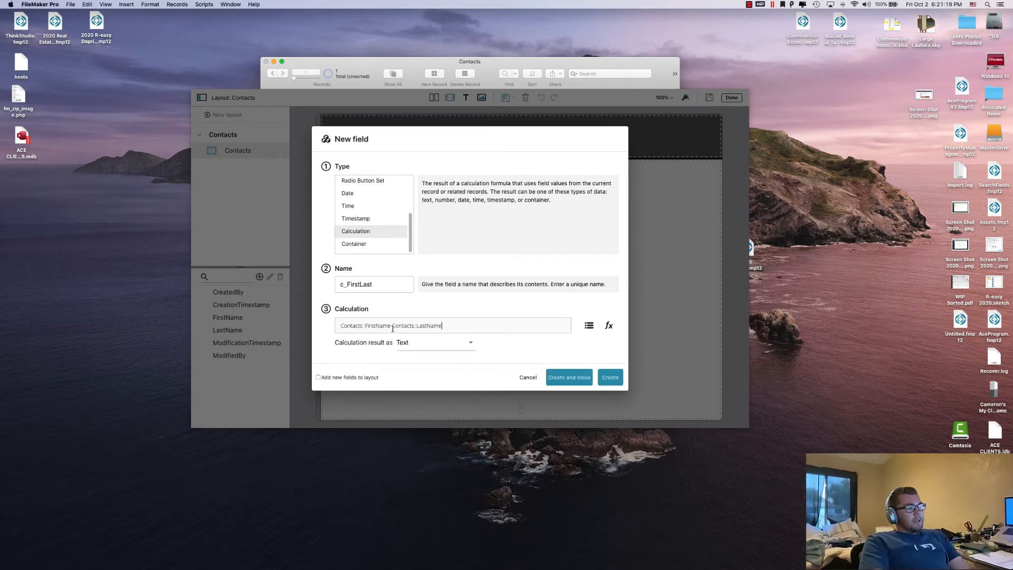
Join the two names in the formula with & " " & and create the c_FirstLast field with a text result
text(&)
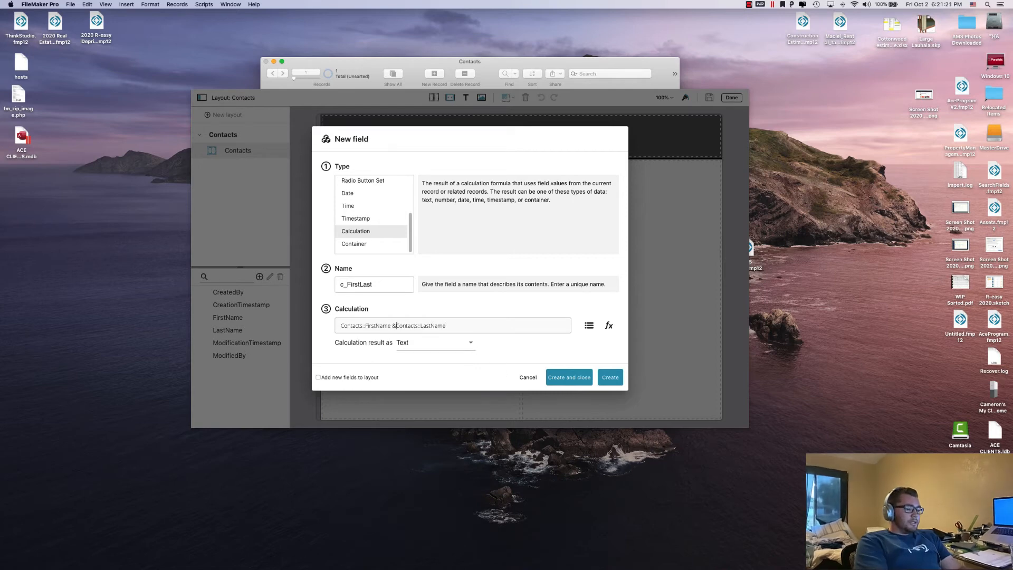
text( ")
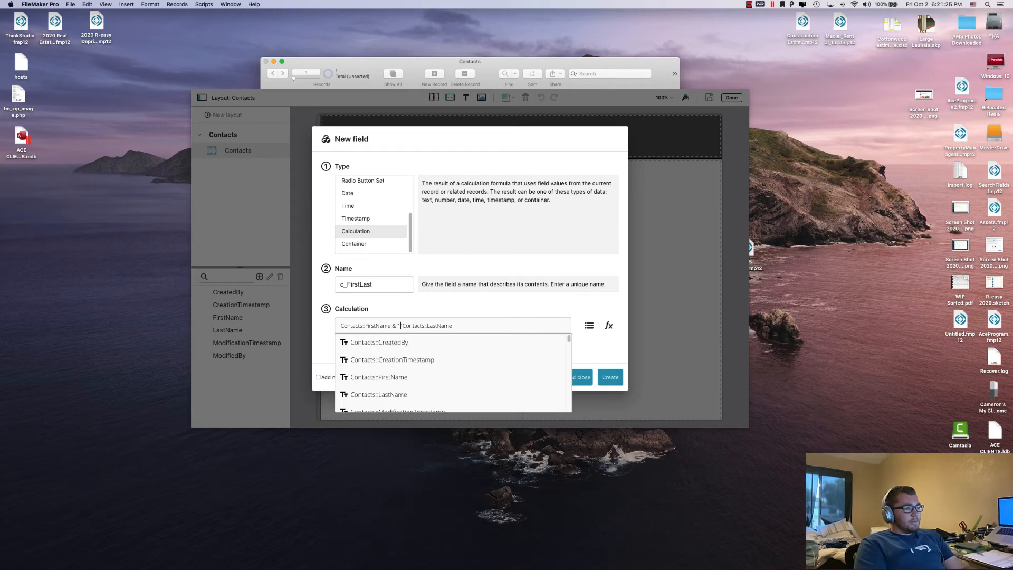
text( " )
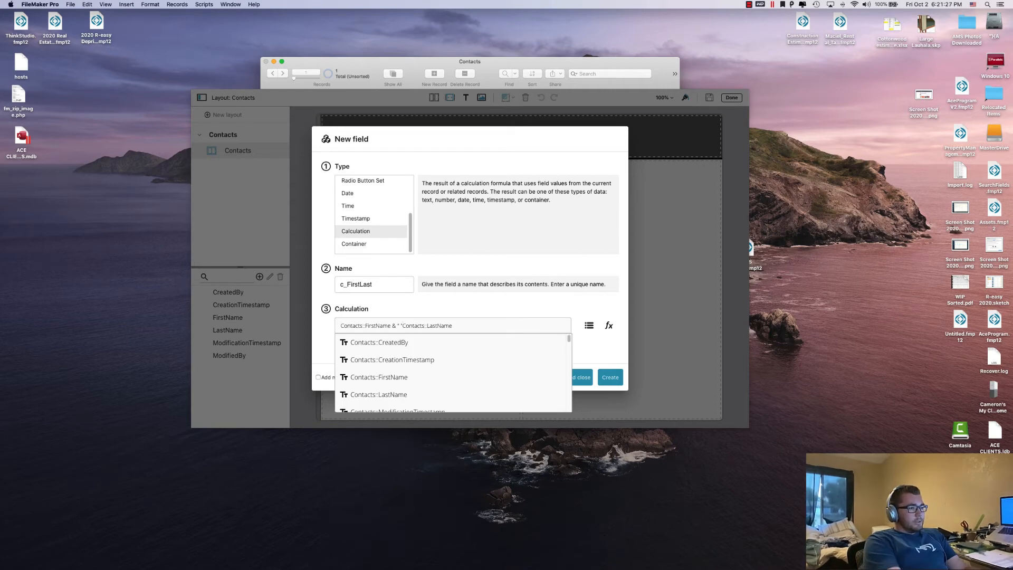
text(&)
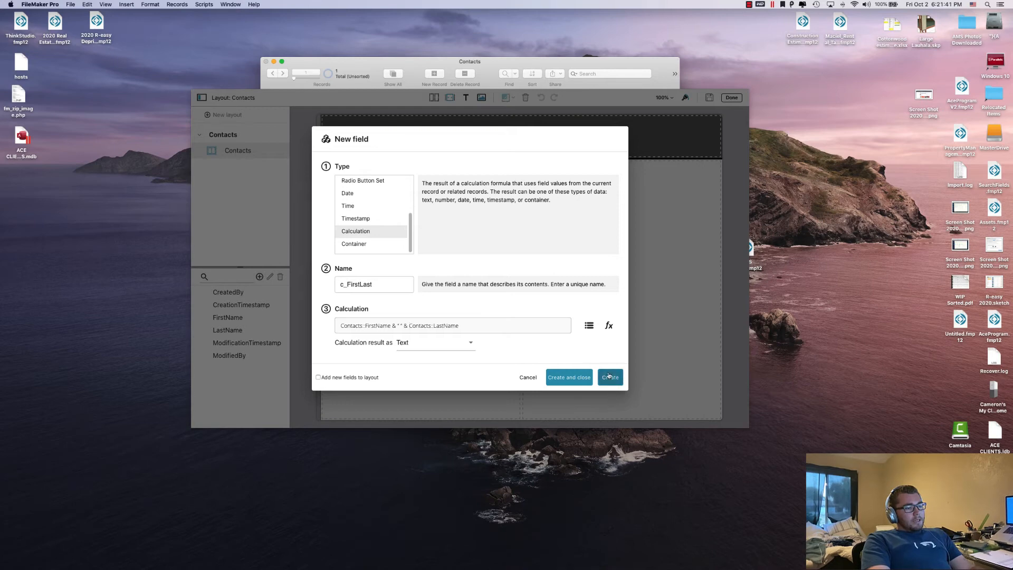
click(611, 378)
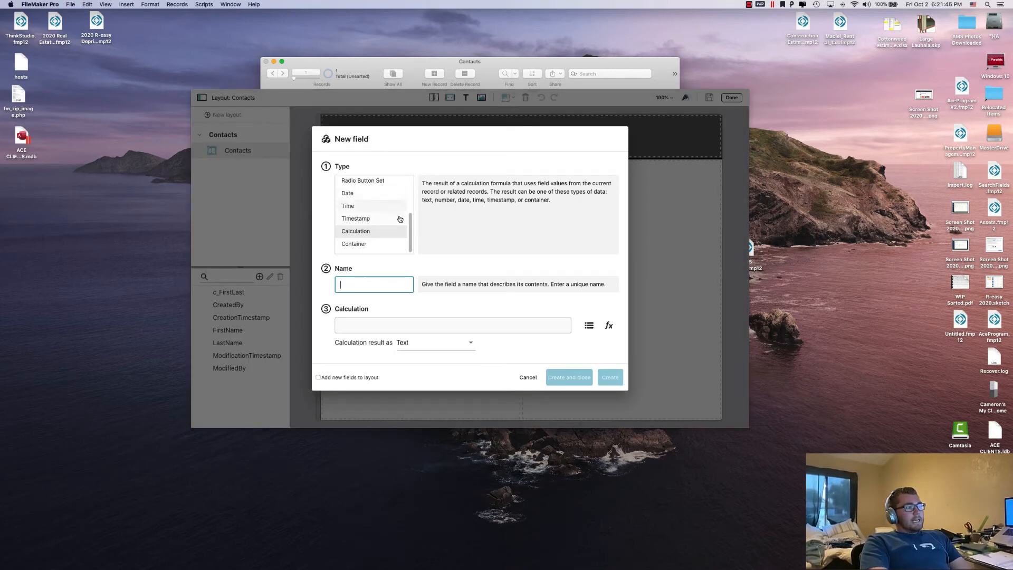
Create a text field named PhoneNumber and close the new field dialog
scroll(411, 226, up, 5)
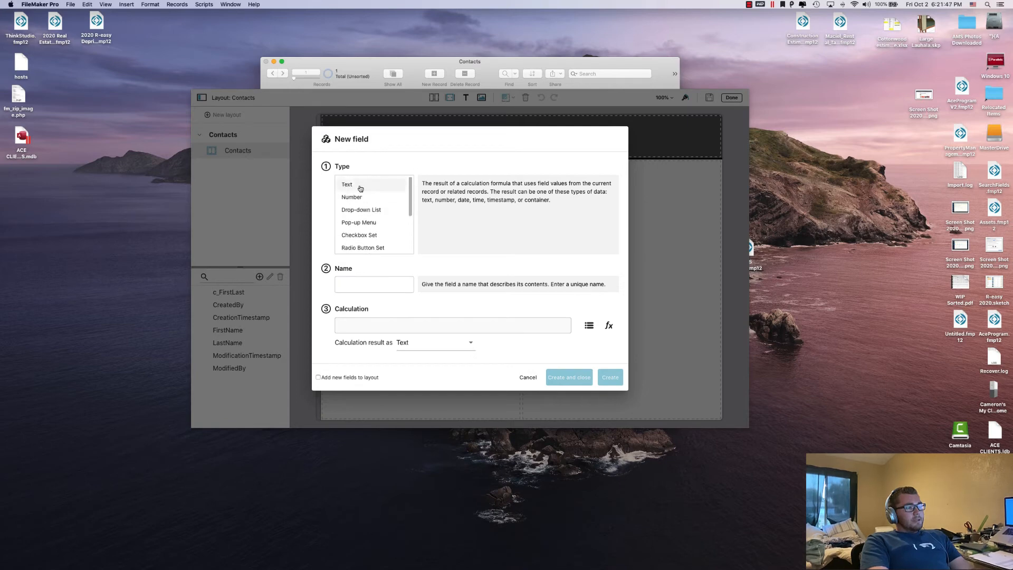
click(361, 188)
click(367, 316)
text(P)
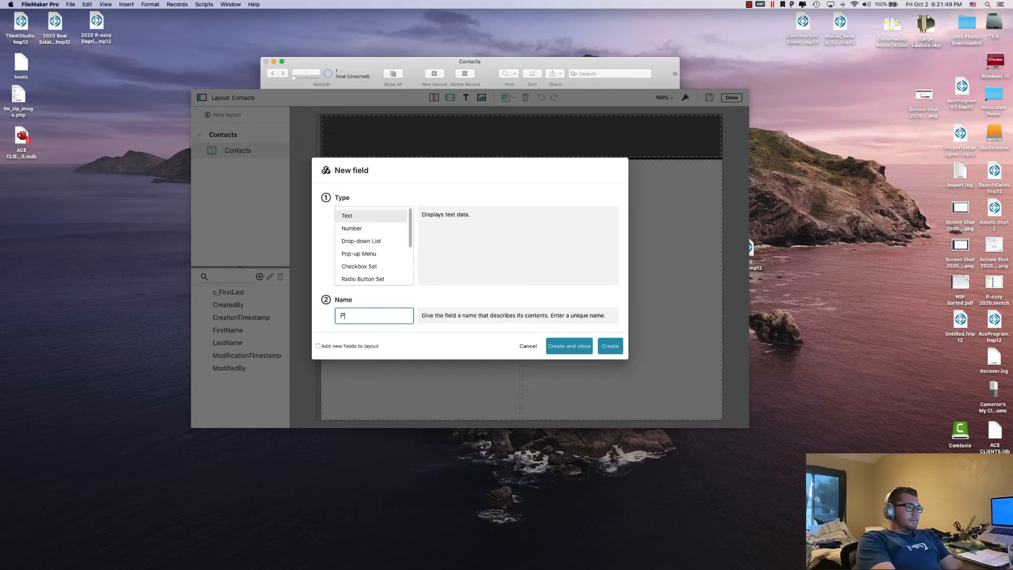
text(hone Numb)
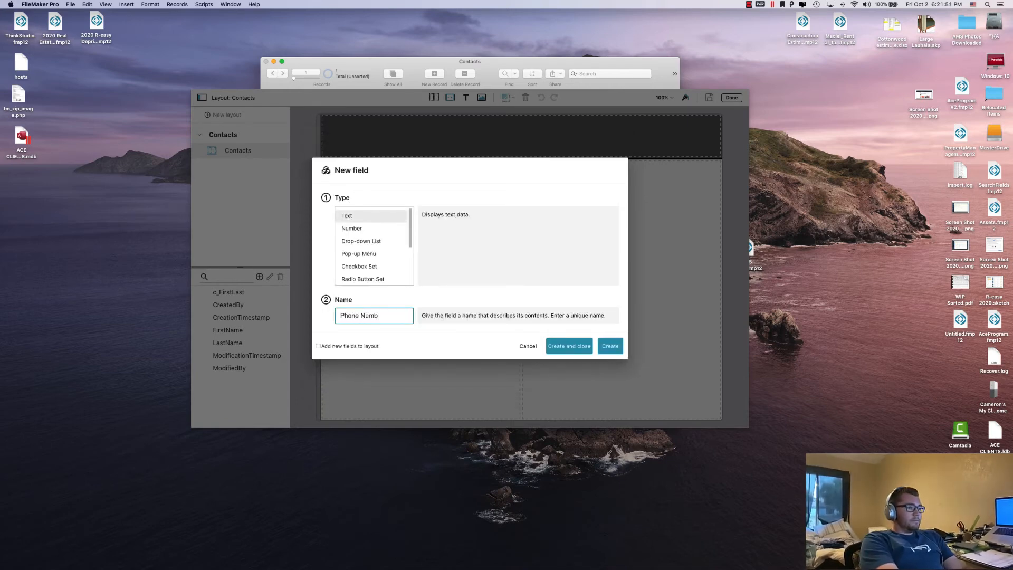
key(BackSpace)
key(BackSpace)
key(BackSpace)
key(BackSpace)
key(BackSpace)
text(Number)
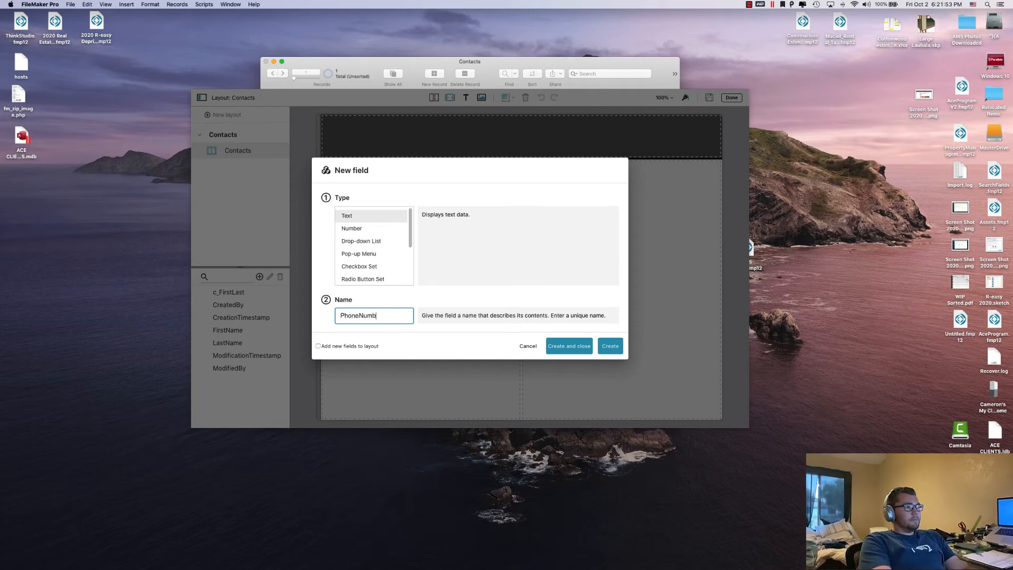
click(621, 349)
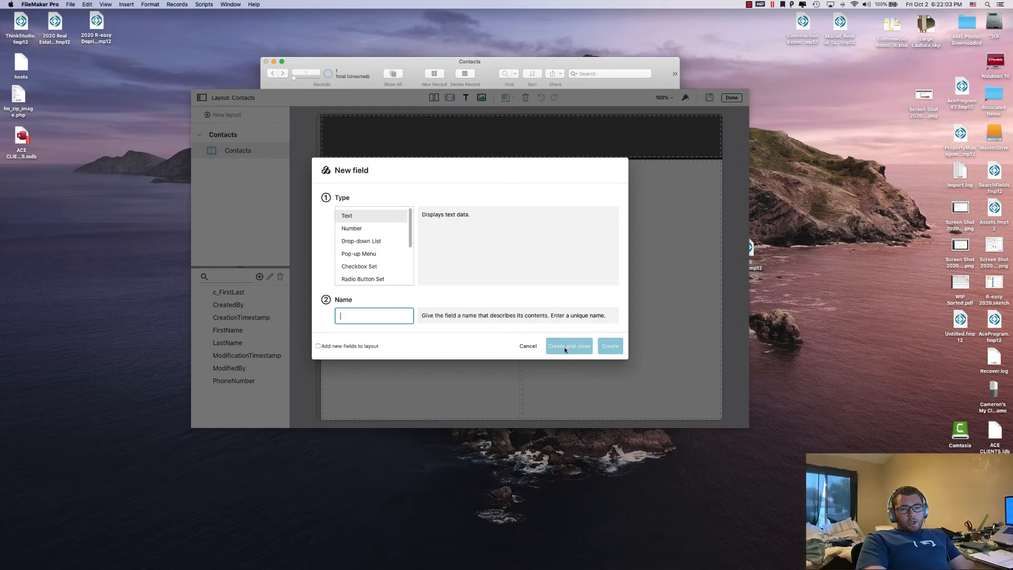
click(527, 347)
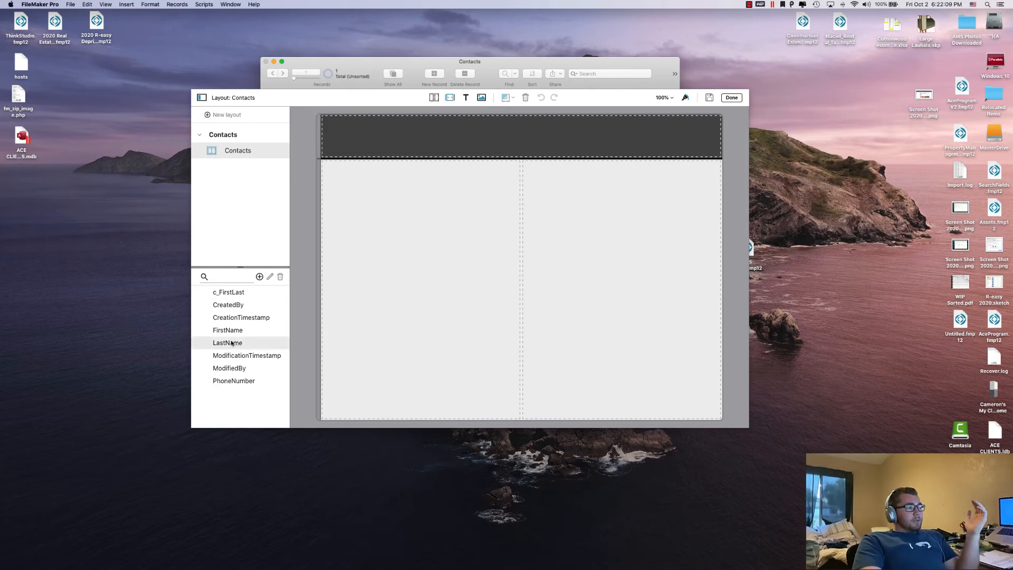
Place the FirstName, LastName and PhoneNumber fields one below another in the layout's left column
drag(229, 335, 384, 182)
drag(238, 343, 405, 229)
click(431, 307)
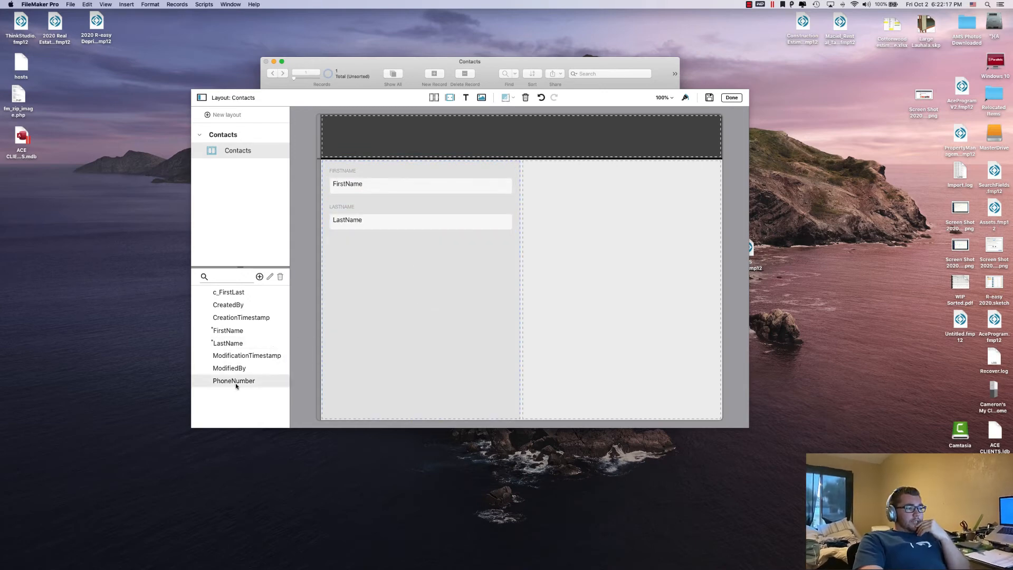
drag(237, 383, 372, 324)
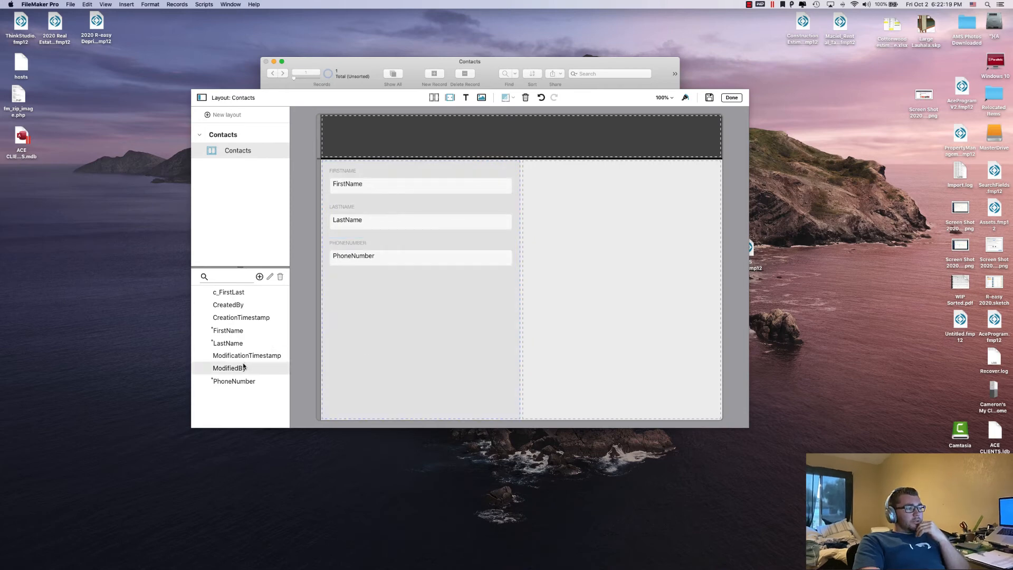
Add the CreatedBy, CreationTimestamp and ModificationTimestamp fields to the layout beneath PhoneNumber
drag(232, 306, 349, 294)
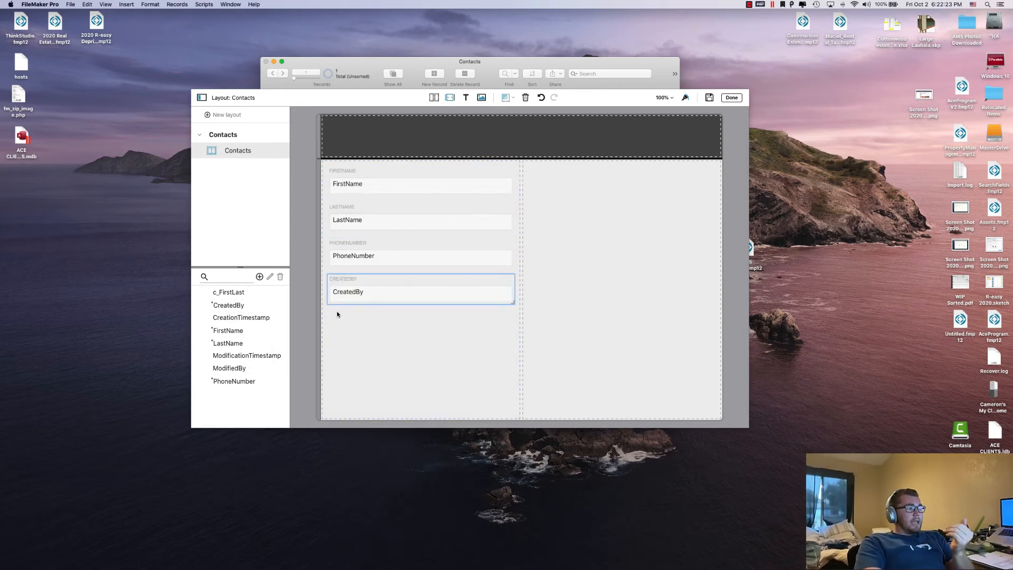
drag(244, 318, 333, 314)
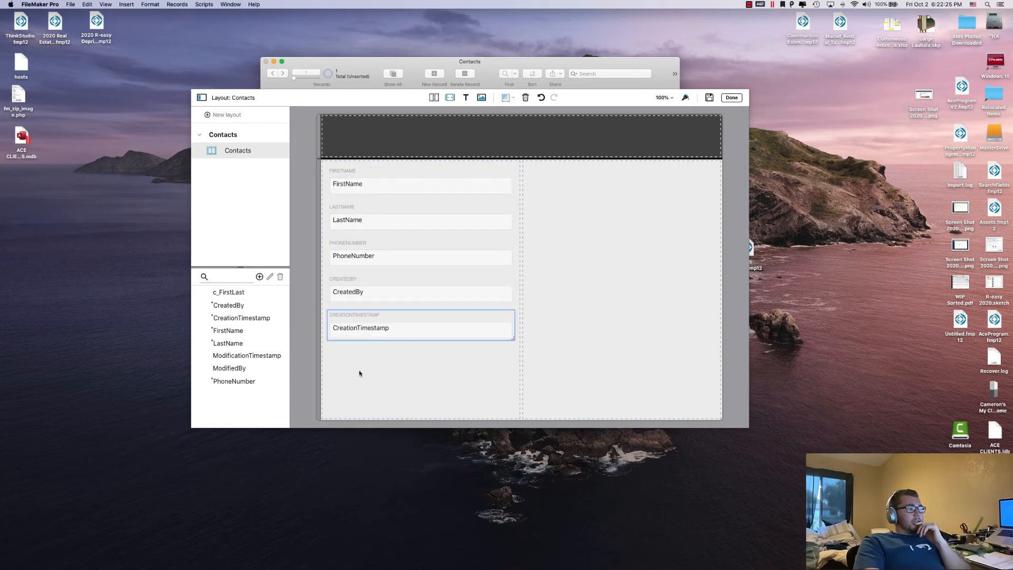
click(359, 371)
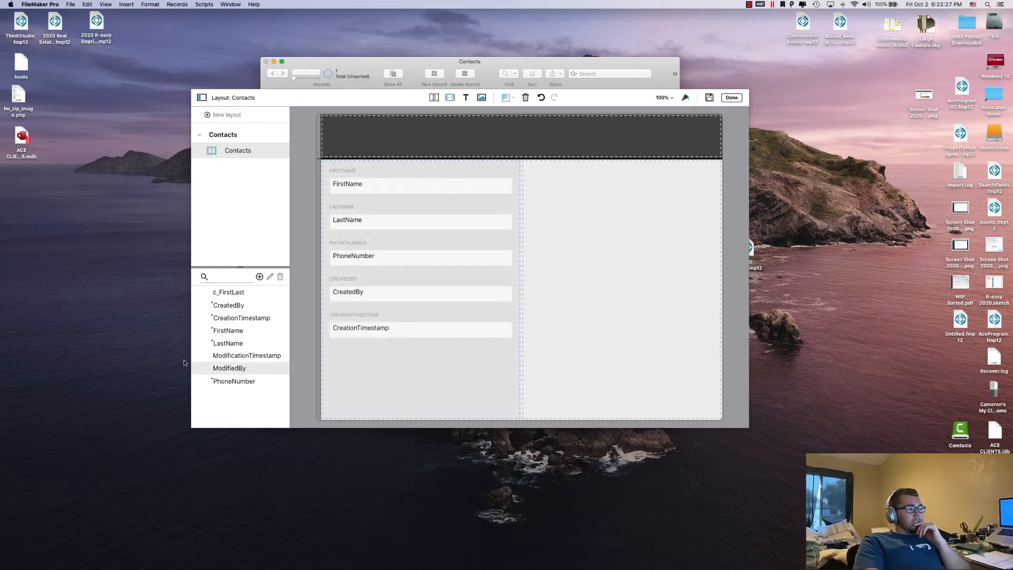
drag(225, 361, 377, 386)
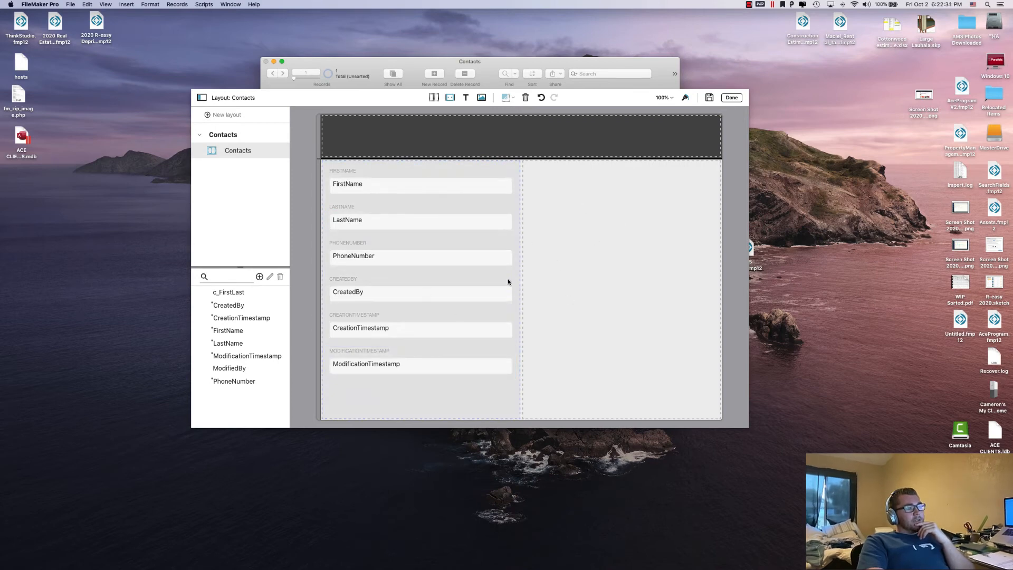
click(516, 262)
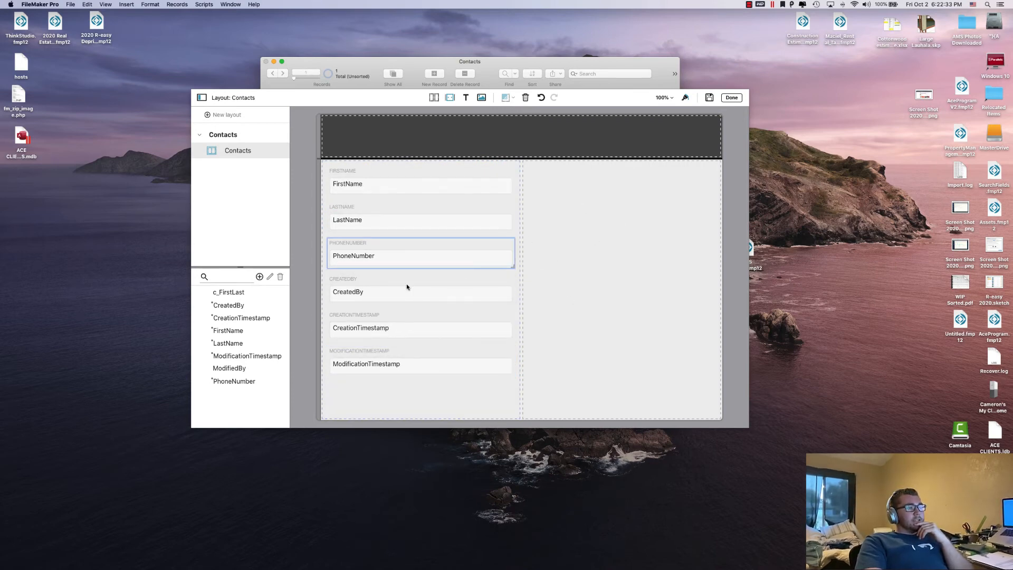
Move CreatedBy, CreationTimestamp and ModificationTimestamp into the layout's right column, stacked in that order
drag(340, 275, 549, 175)
drag(375, 280, 529, 216)
drag(414, 275, 538, 253)
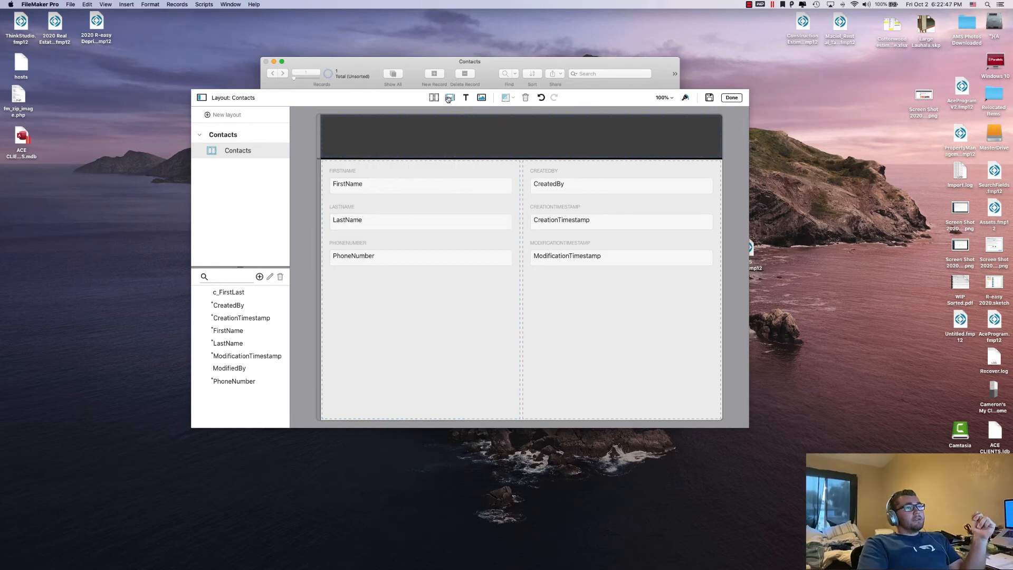
Add an empty spacer block below ModificationTimestamp and an image placeholder above FirstName in the layout's left column
drag(450, 97, 710, 318)
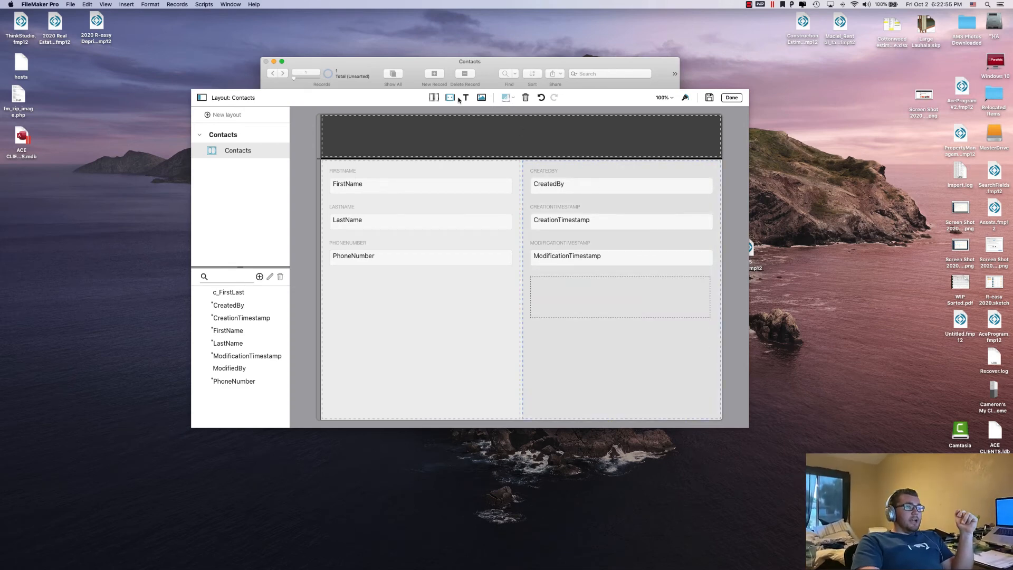
drag(481, 98, 549, 359)
drag(481, 98, 342, 172)
drag(367, 205, 384, 216)
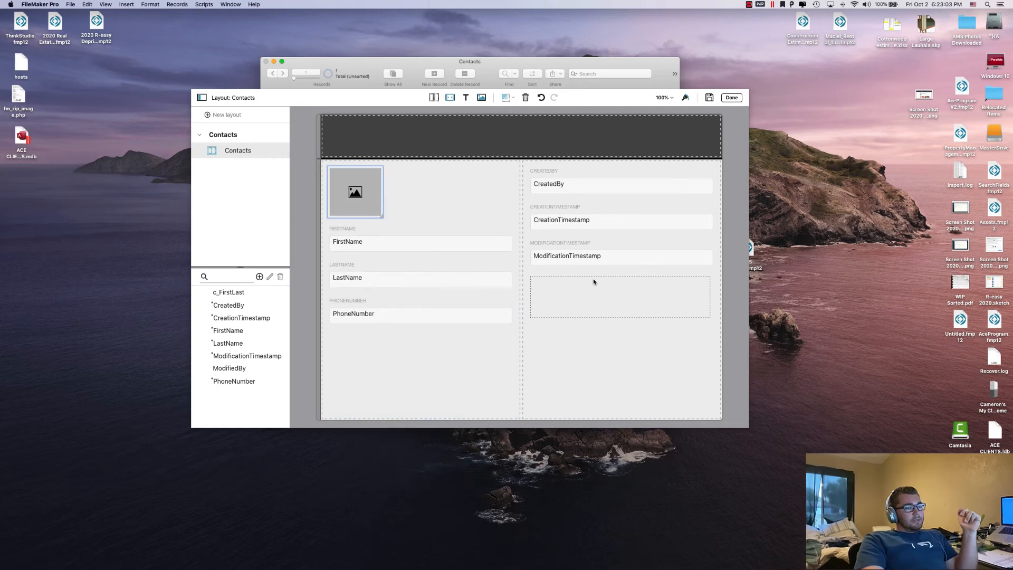
Move the empty spacer block above the image in the layout's left column and place FirstName above the spacer
drag(593, 281, 342, 181)
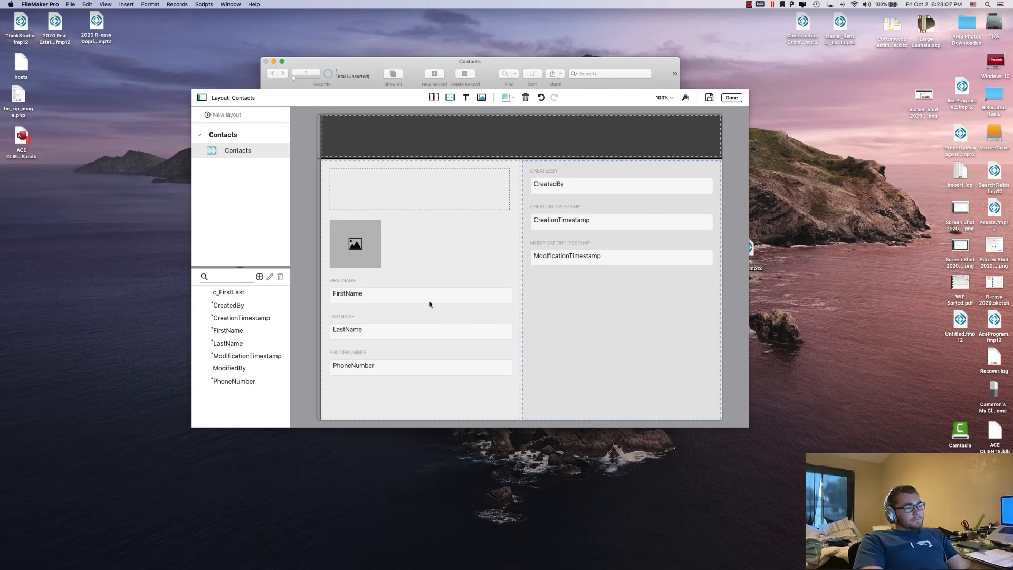
drag(426, 275, 339, 182)
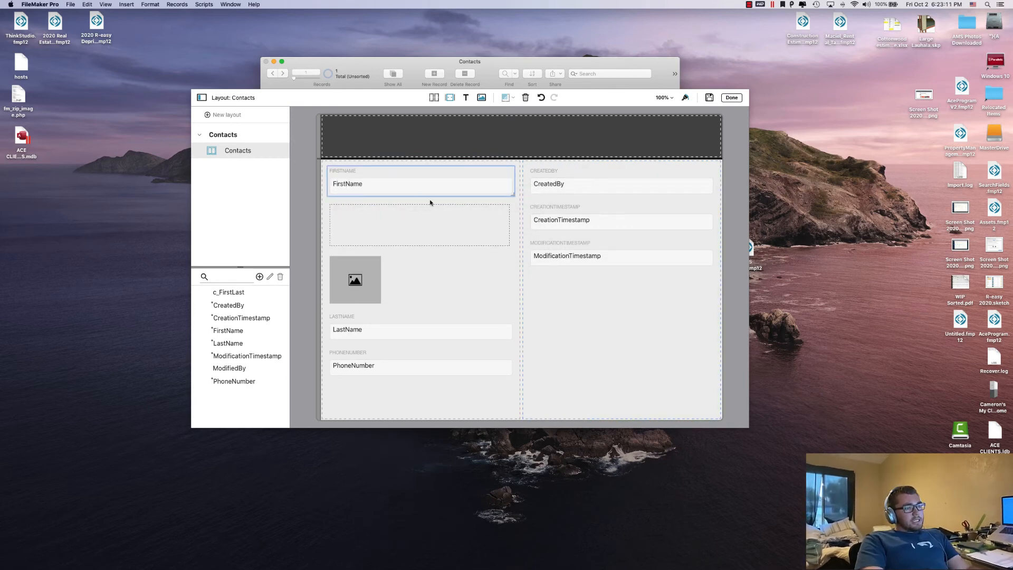
click(569, 324)
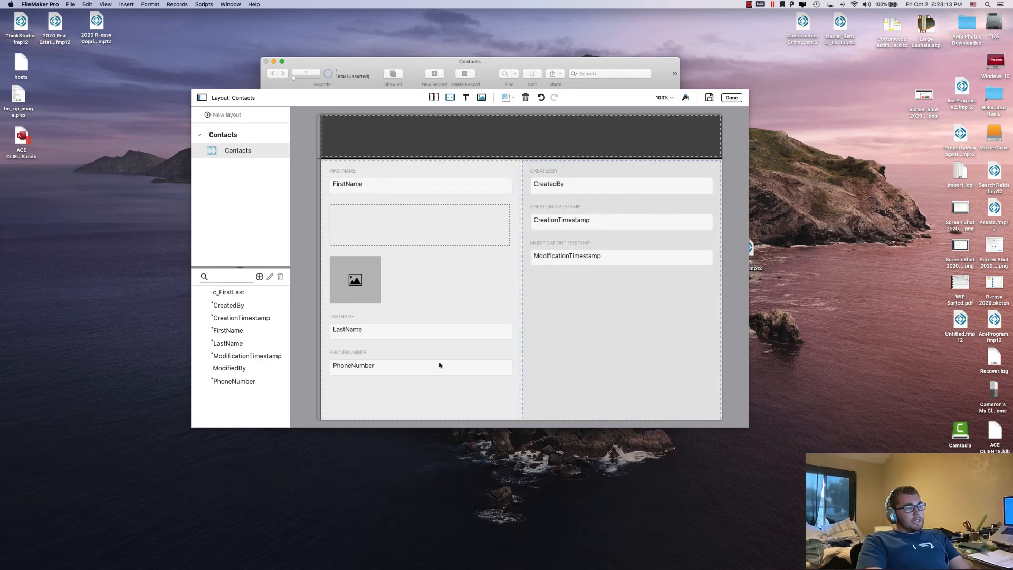
Try LastName directly beneath FirstName and return it to its place between the image and PhoneNumber
drag(401, 338, 357, 208)
click(568, 333)
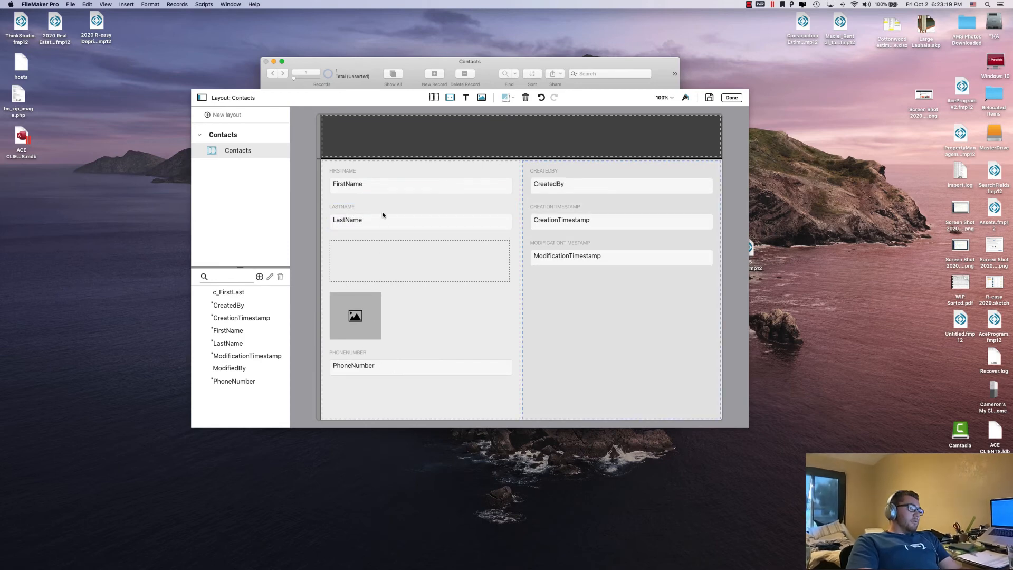
drag(383, 215, 378, 328)
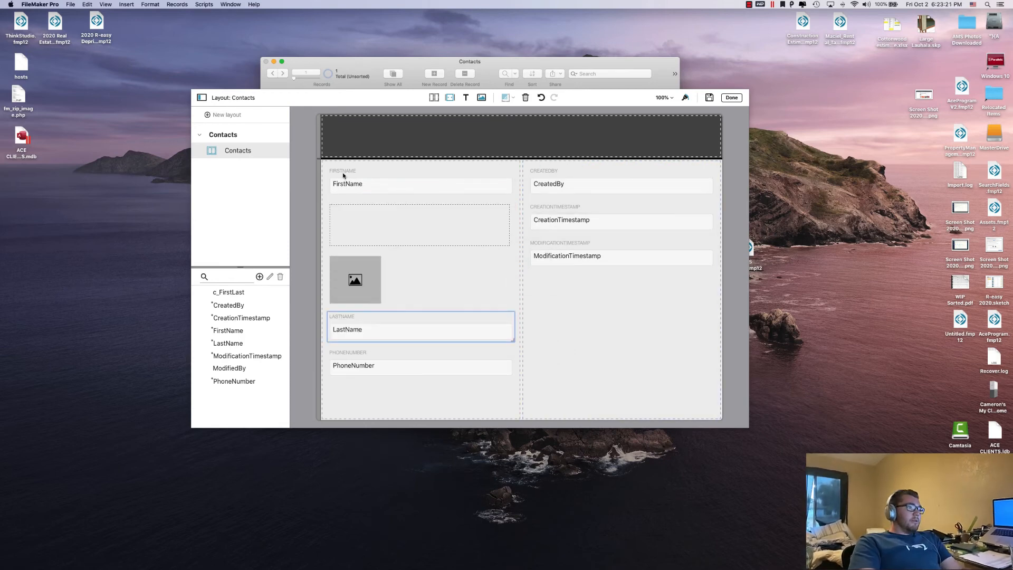
Move FirstName between the image and LastName in the layout's left column and delete the empty spacer block above the image
drag(343, 176, 362, 294)
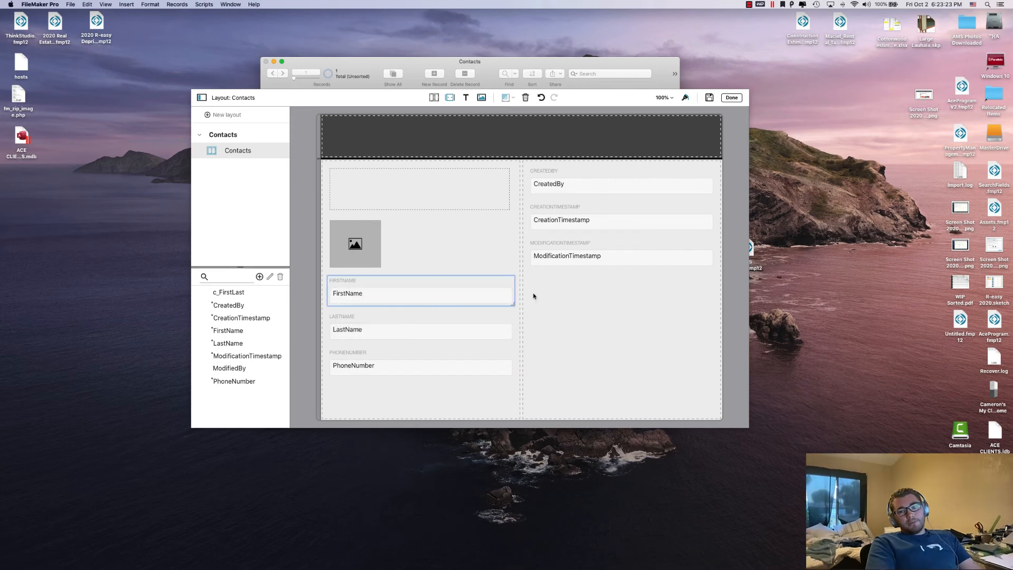
click(593, 311)
click(401, 206)
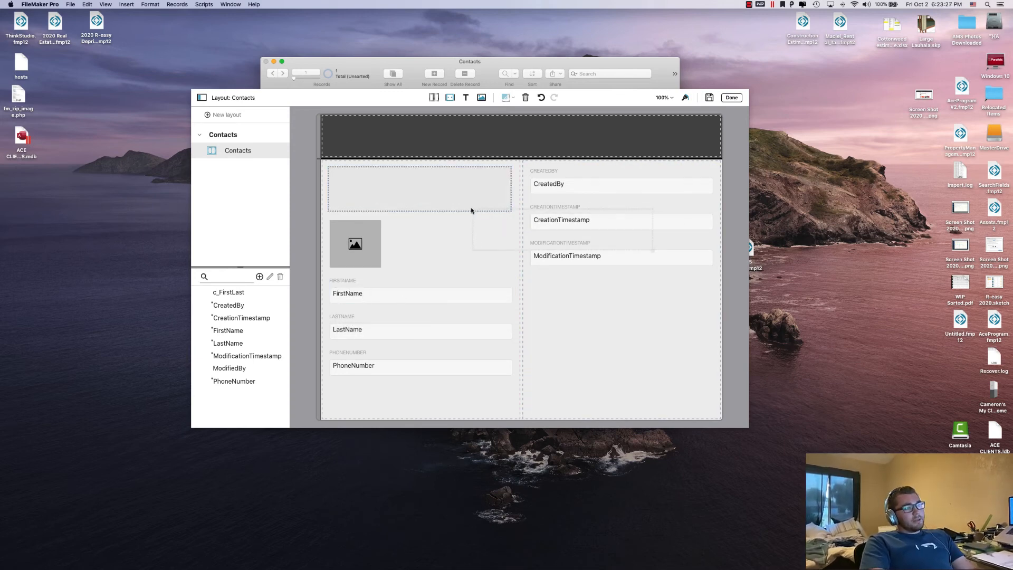
key(Delete)
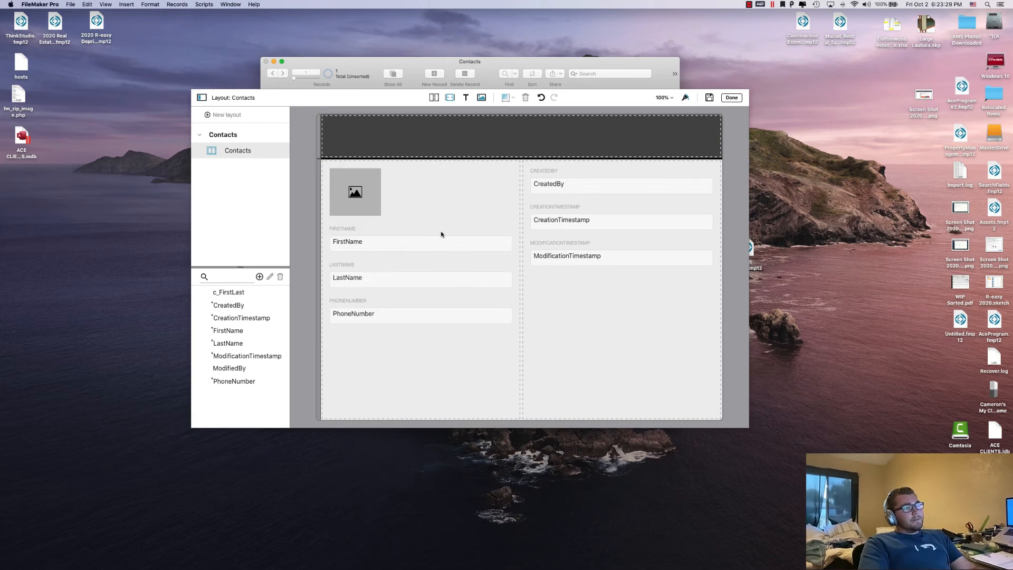
click(574, 295)
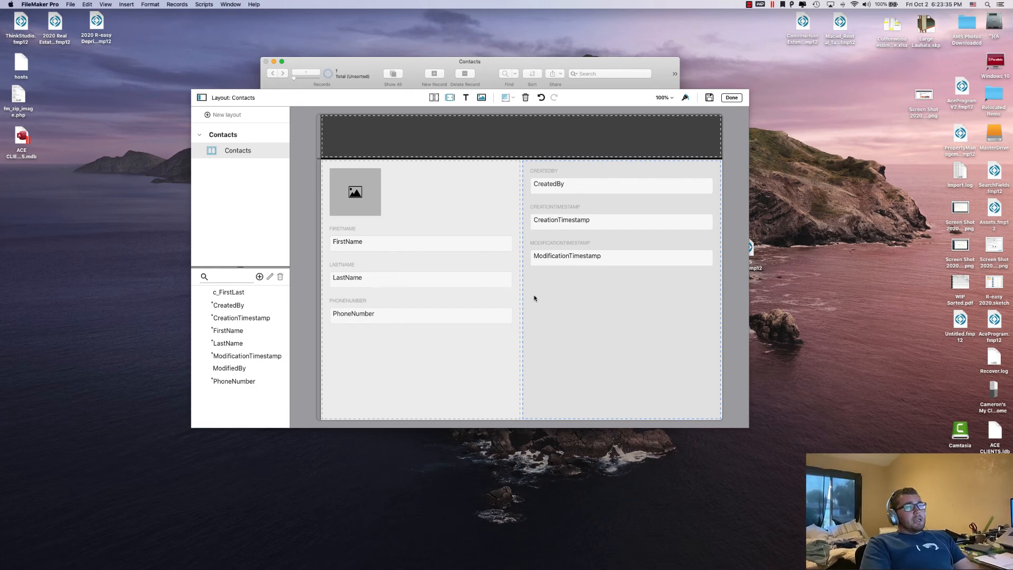
Try deleting ModificationTimestamp from the layout's right column and undo the deletion
click(574, 256)
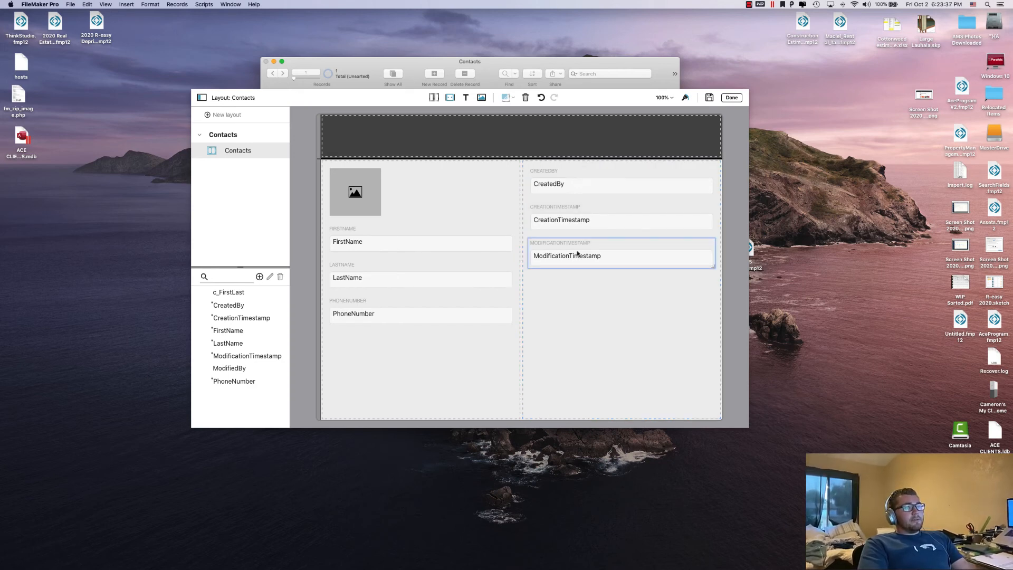
click(526, 99)
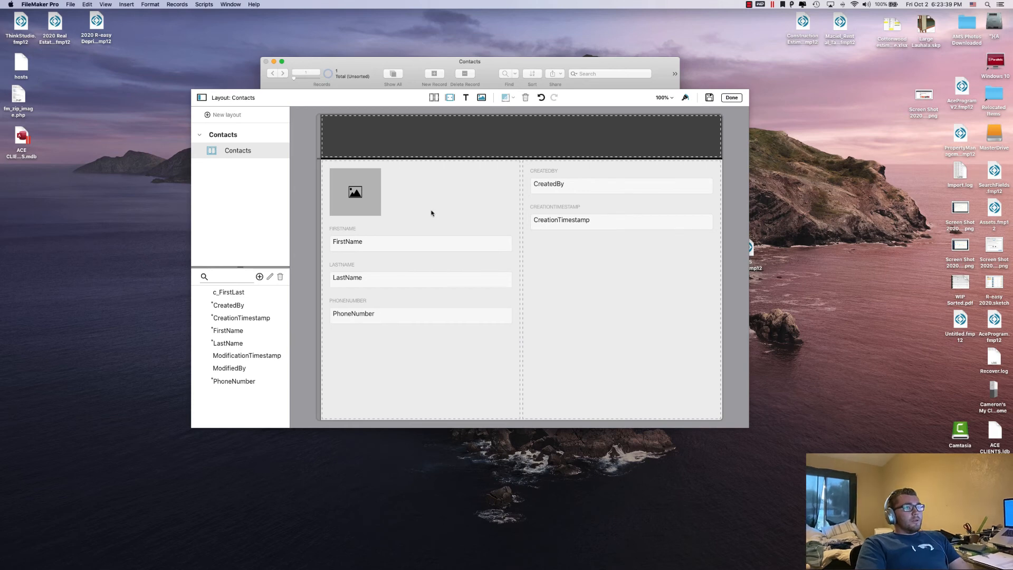
click(540, 97)
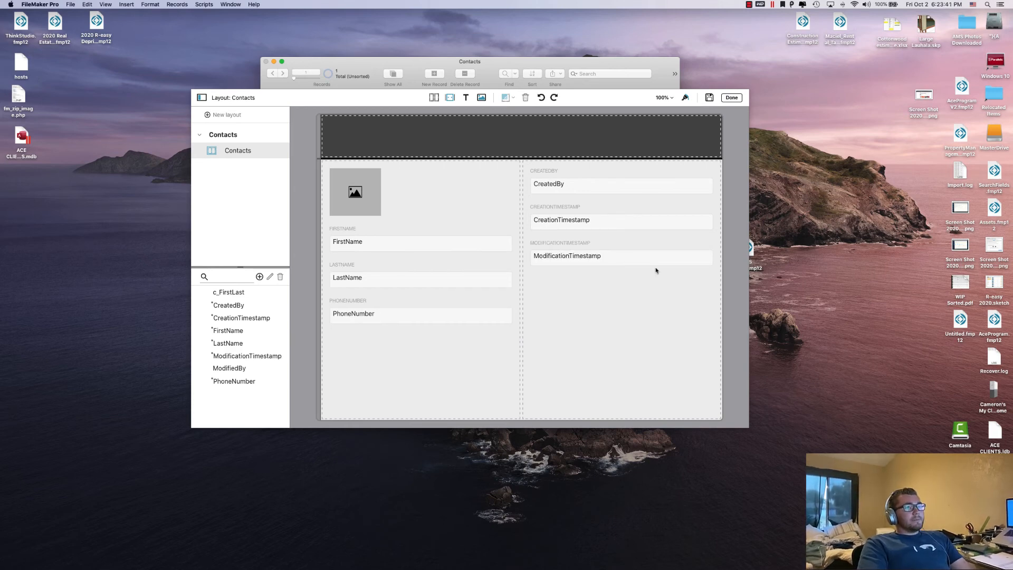
Save the Contacts layout and leave the quick start experience for the full capabilities of FileMaker Pro
click(658, 178)
click(711, 98)
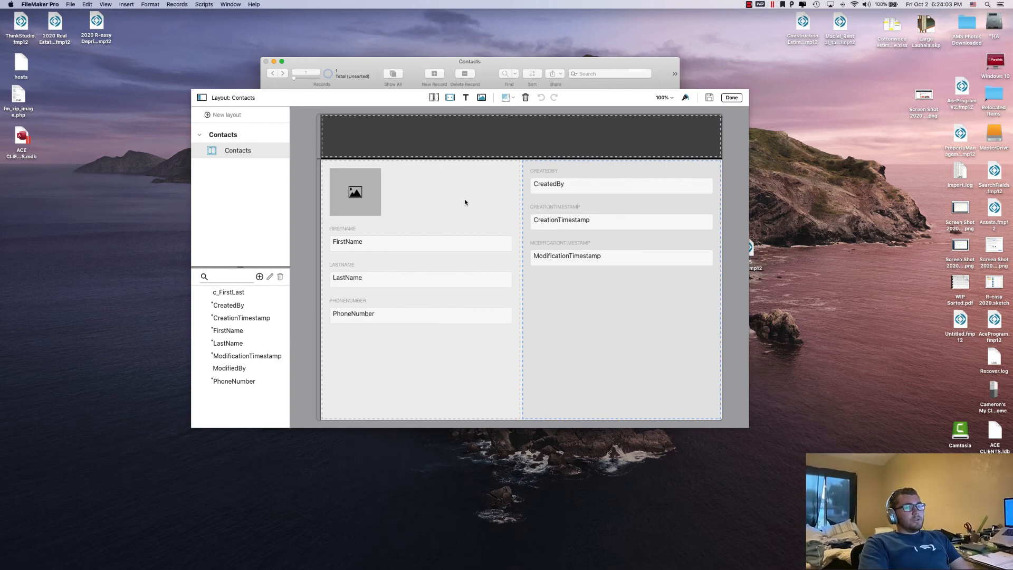
click(740, 100)
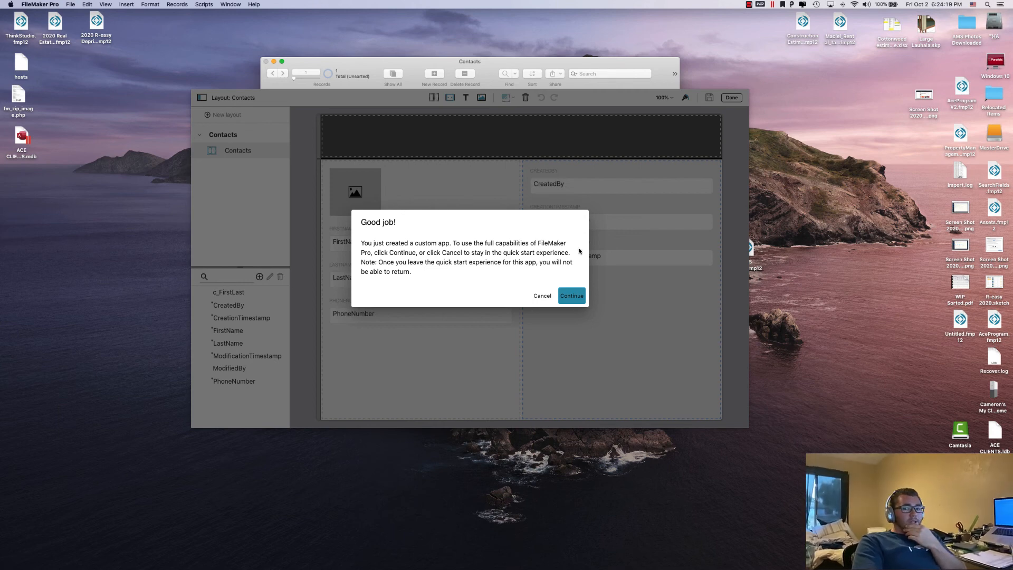
click(571, 295)
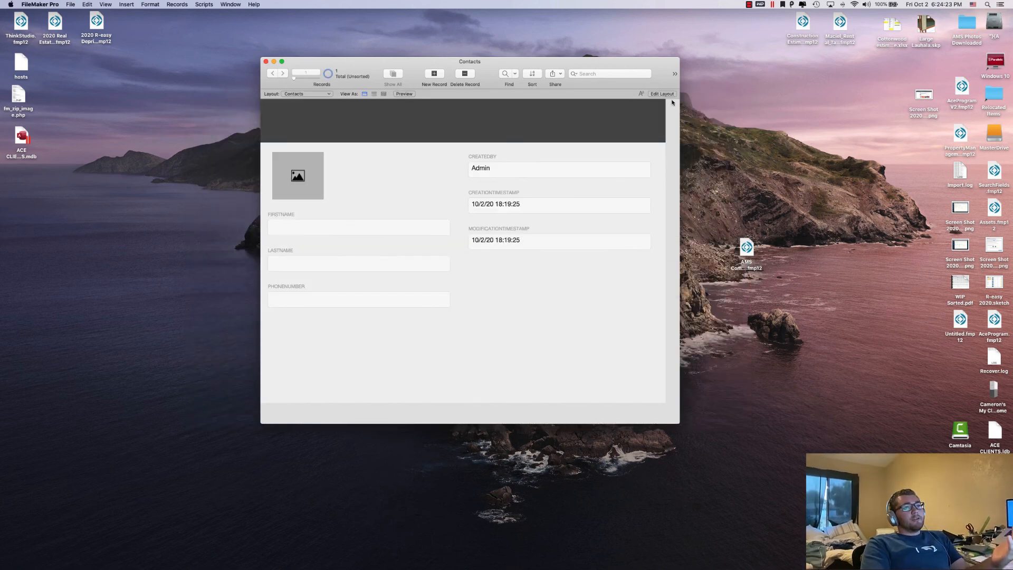
Open the Contacts layout for editing in the full Layout mode, with no object selected
key(super+l)
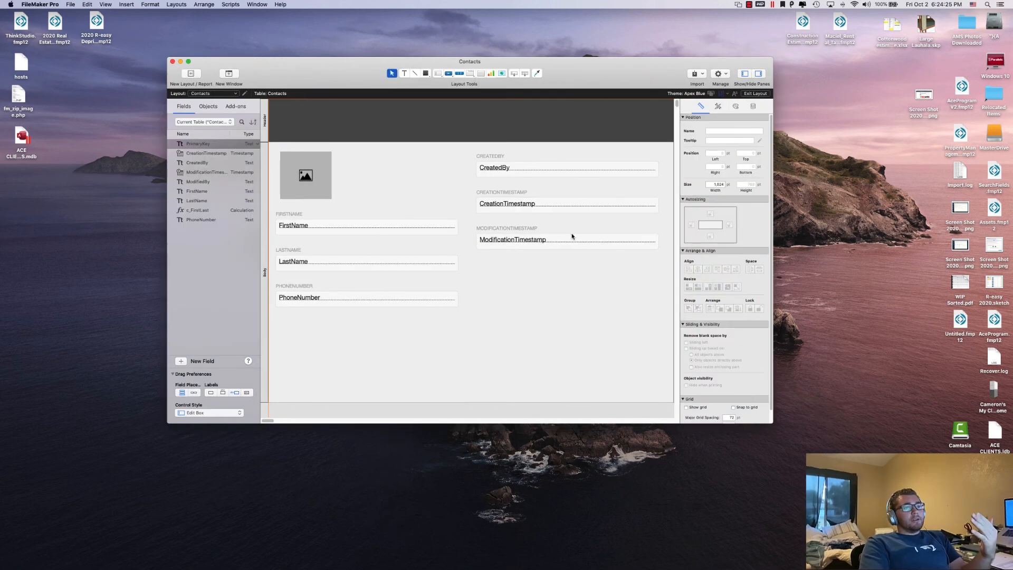
click(572, 237)
click(625, 276)
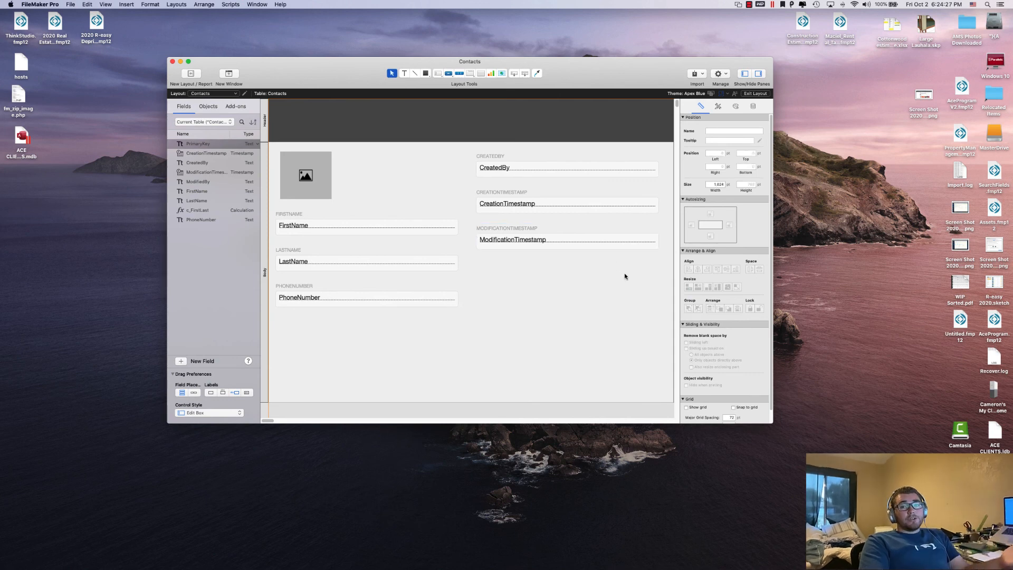